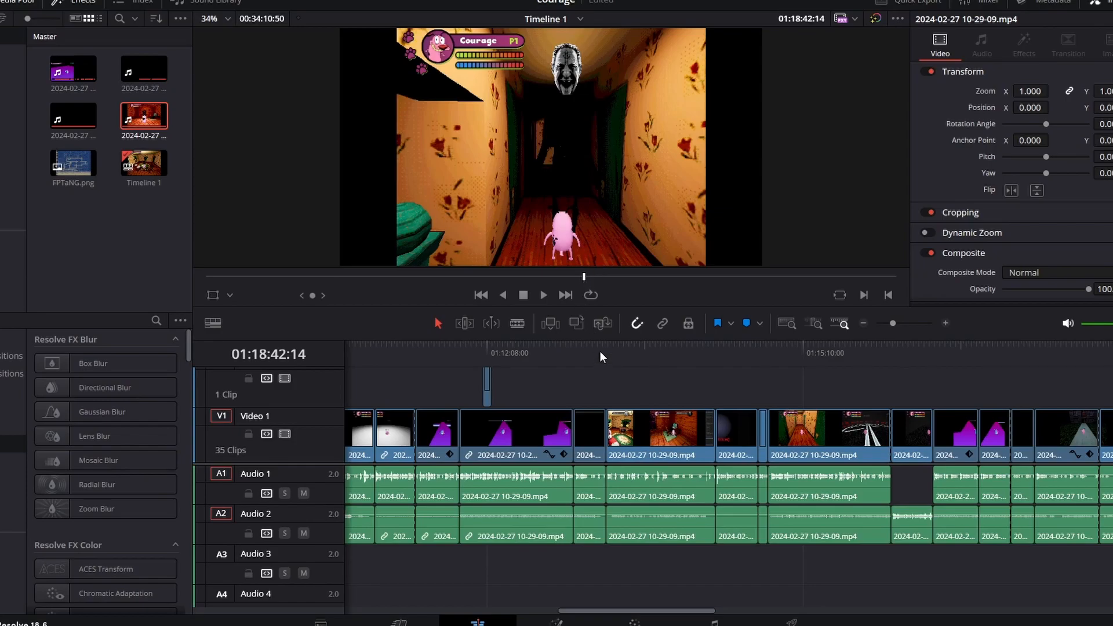
Move the timeline playhead to the hallway shot with the floating head at 01:18:41:56 and select the video clip there
mouse_move(654, 616)
mouse_down()
mouse_move(557, 613)
mouse_move(638, 611)
mouse_up()
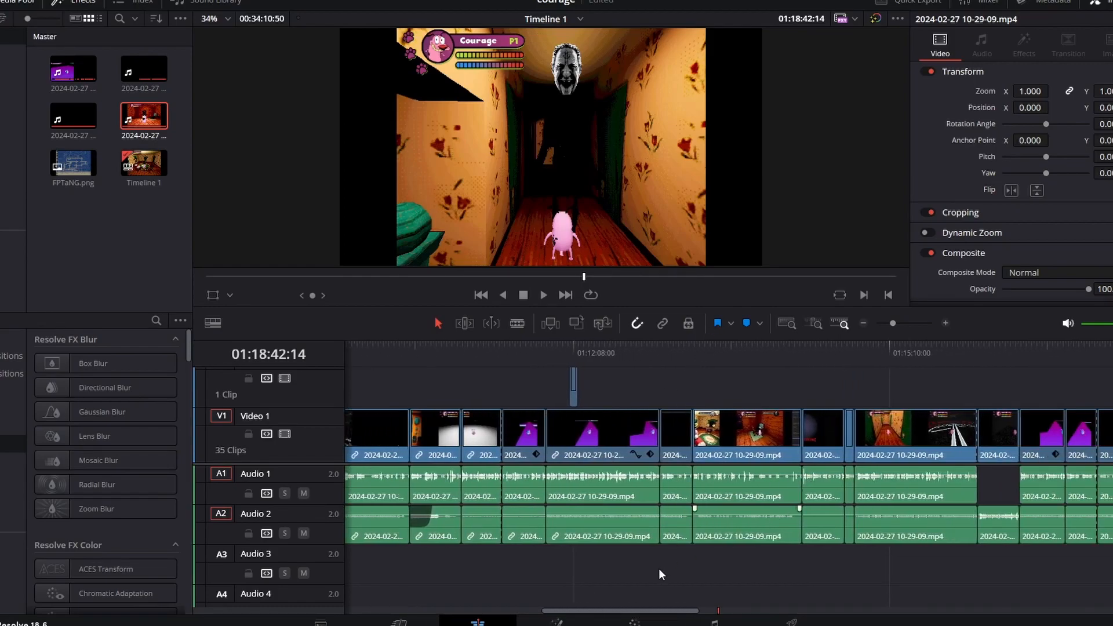
drag(664, 616, 715, 610)
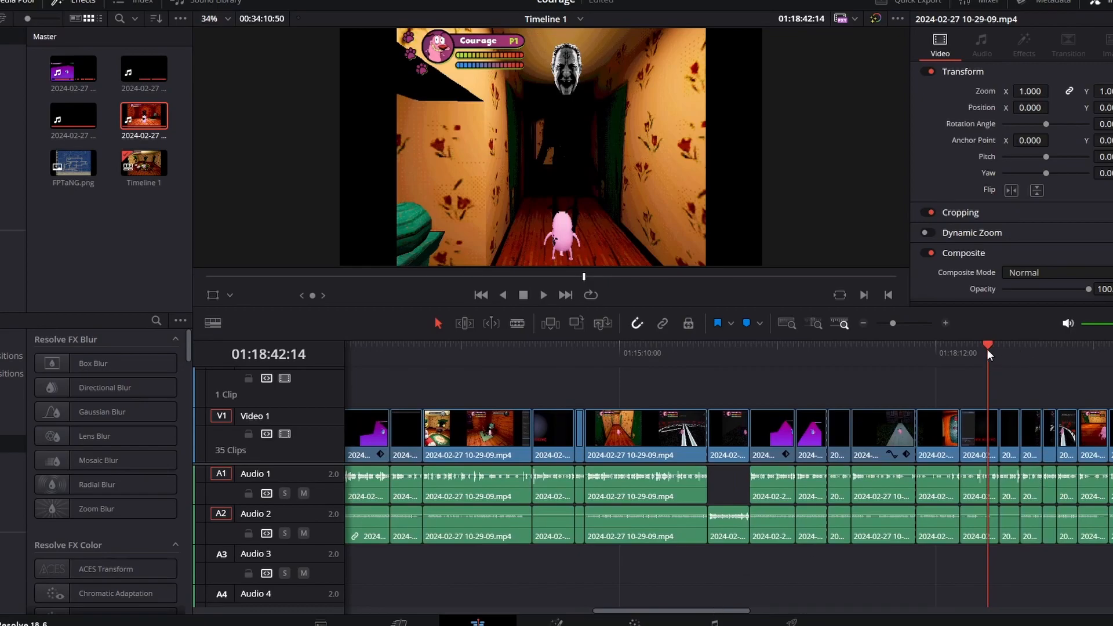
mouse_move(983, 351)
mouse_down()
mouse_move(975, 344)
mouse_move(988, 343)
mouse_up()
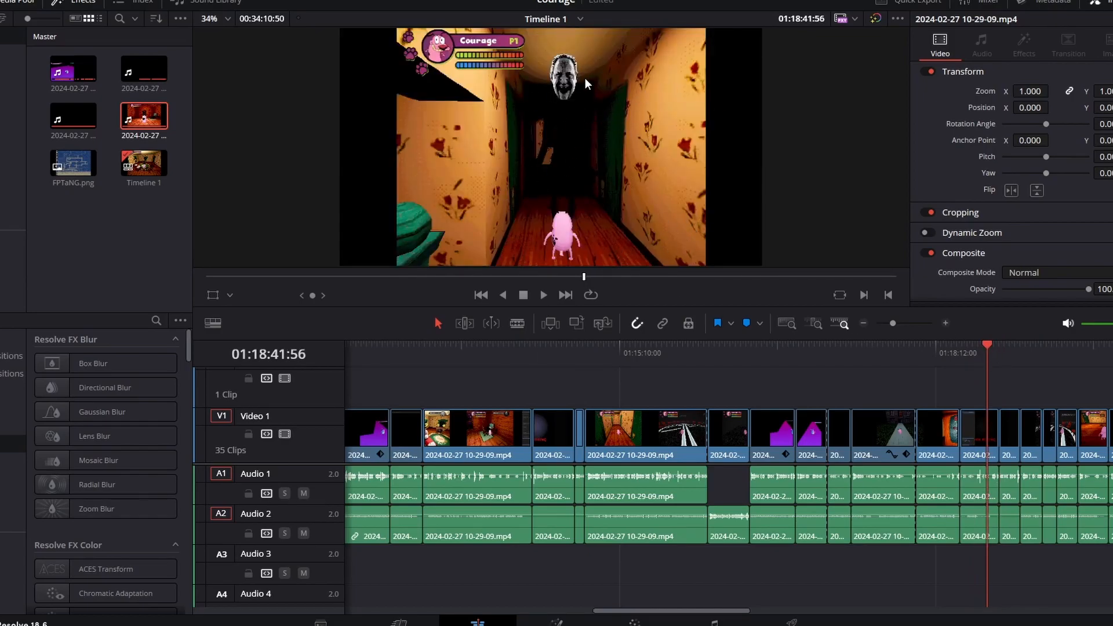
click(986, 421)
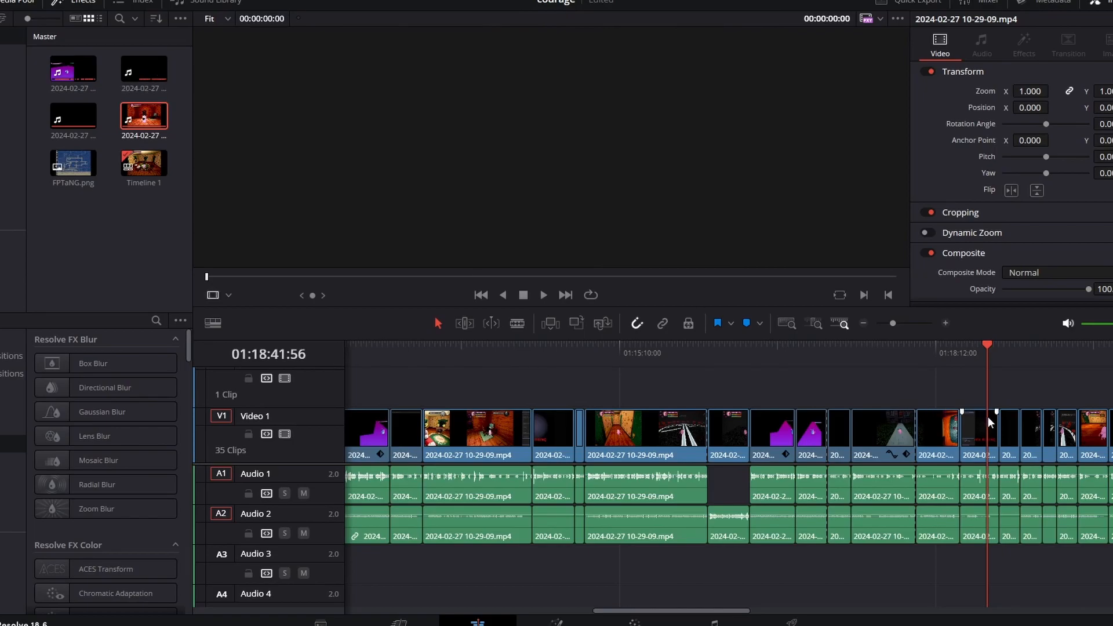
Start exporting the current frame as a JPEG still, and cancel the export without saving the file
click(13, 1)
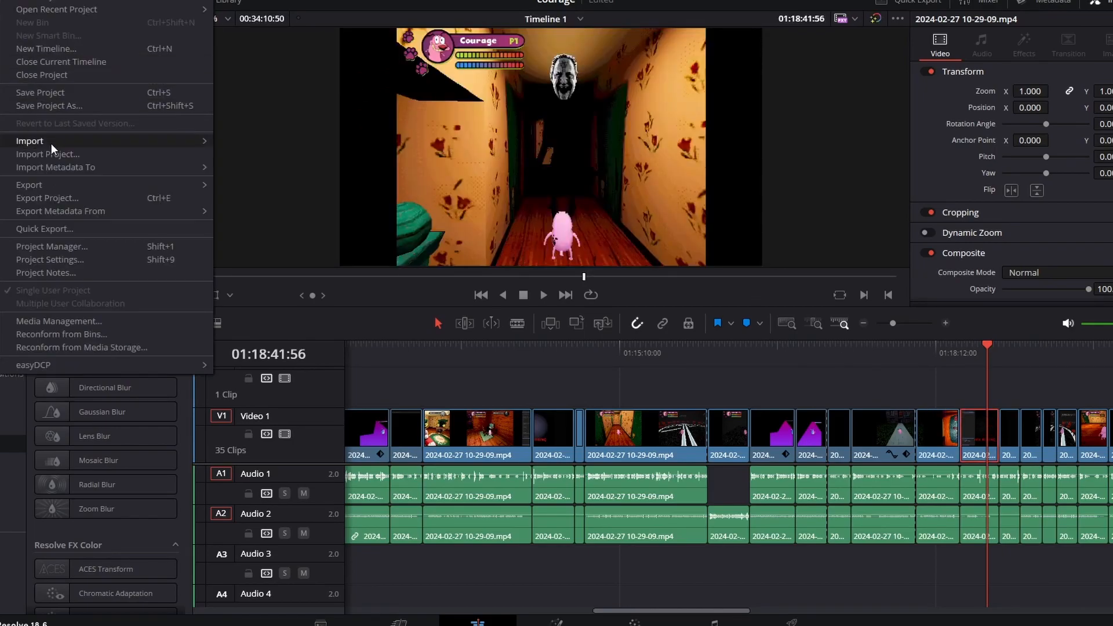
mouse_move(60, 186)
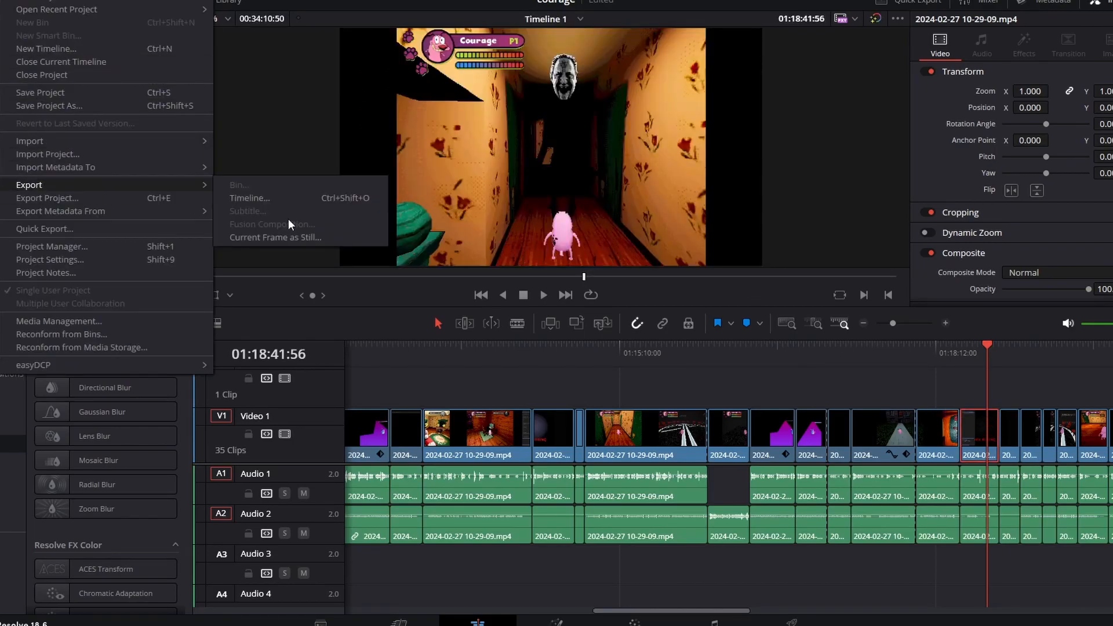
click(339, 238)
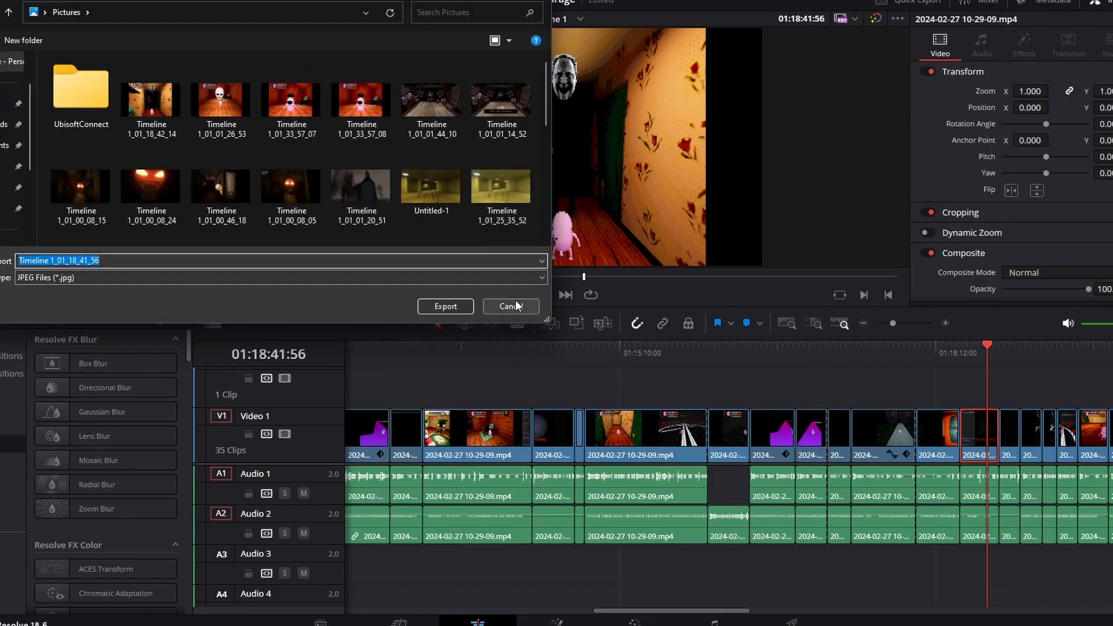
click(517, 308)
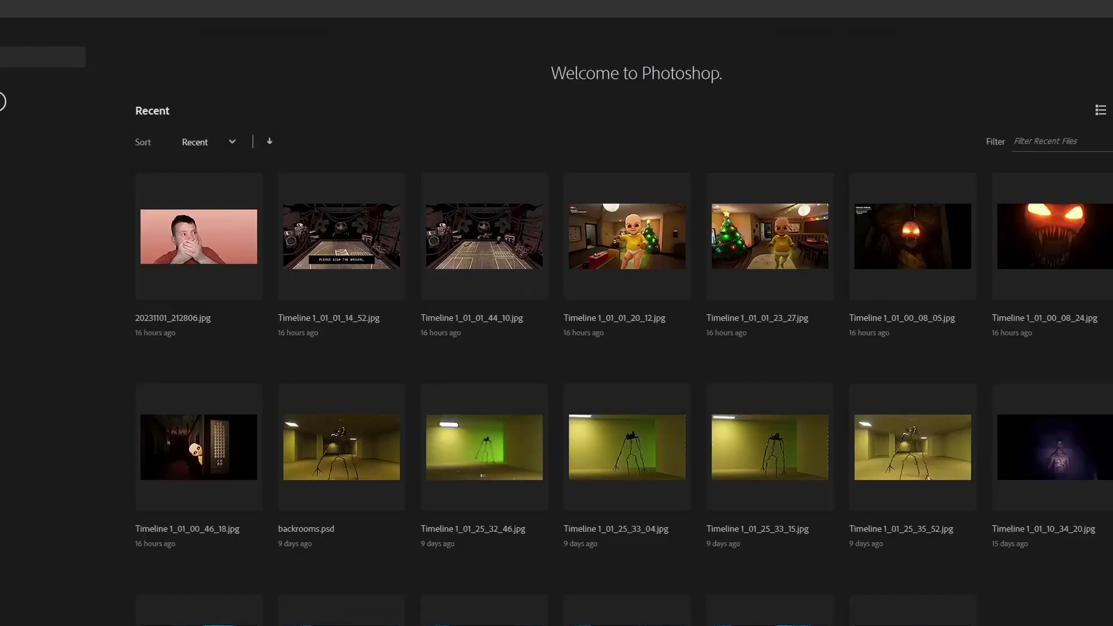
Switch to Photoshop and create a new 1280 x 720 px document at 75 pixels/inch with a white background
click(0, 0)
click(75, 0)
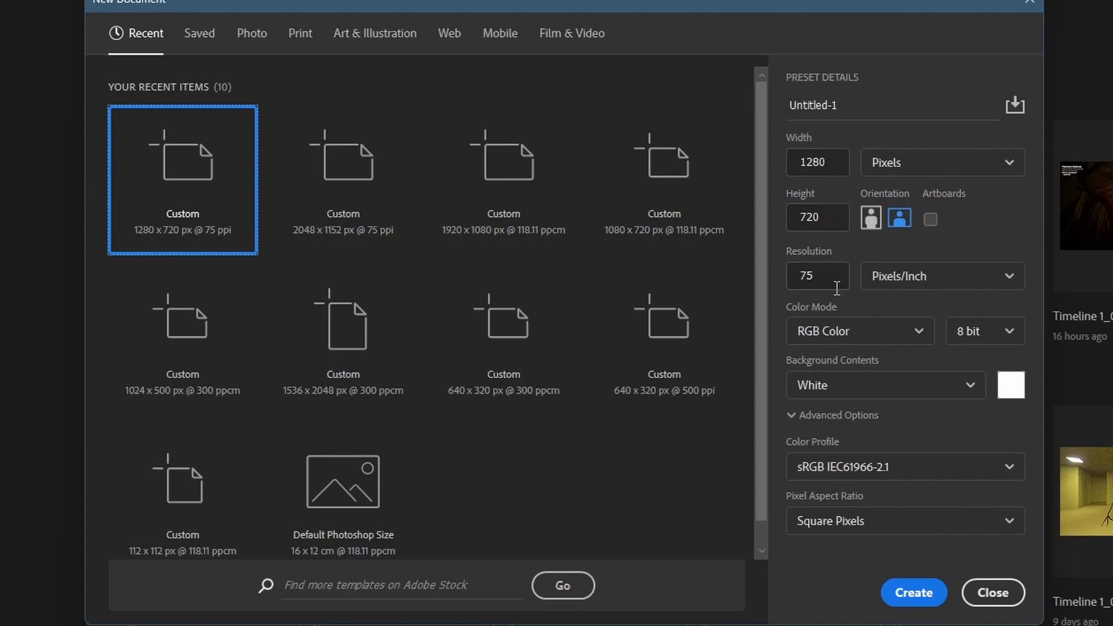
click(919, 600)
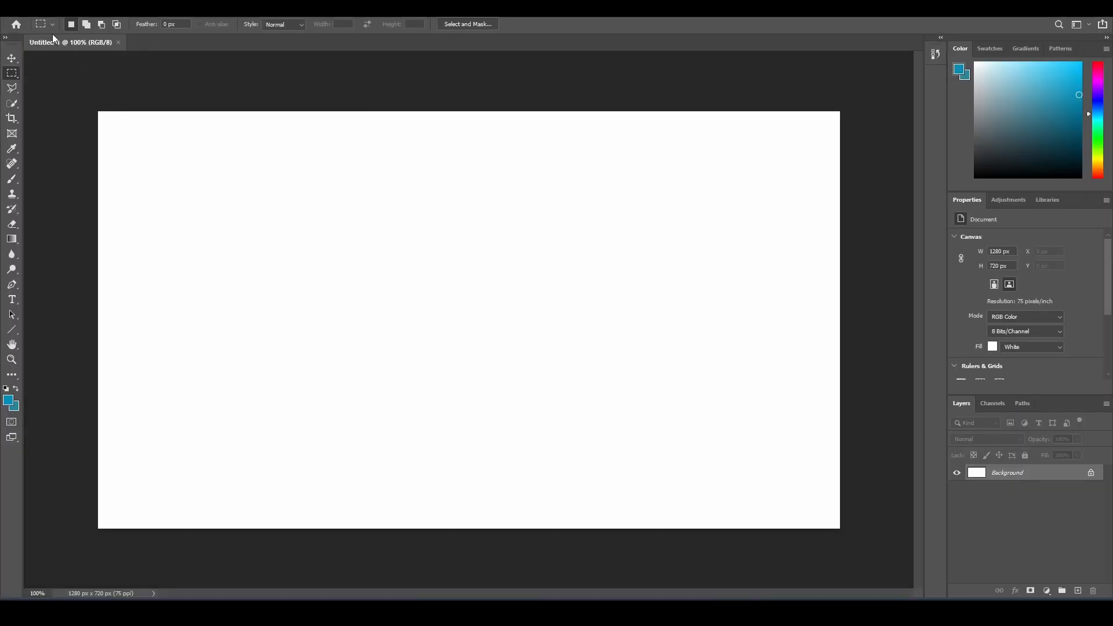
Open the stills Timeline 1_01_18_42_14.jpg, Timeline 1_01_01_26_53.jpg, Timeline 1_01_33_57_07.jpg and Timeline 1_01_33_57_08.jpg
click(23, 11)
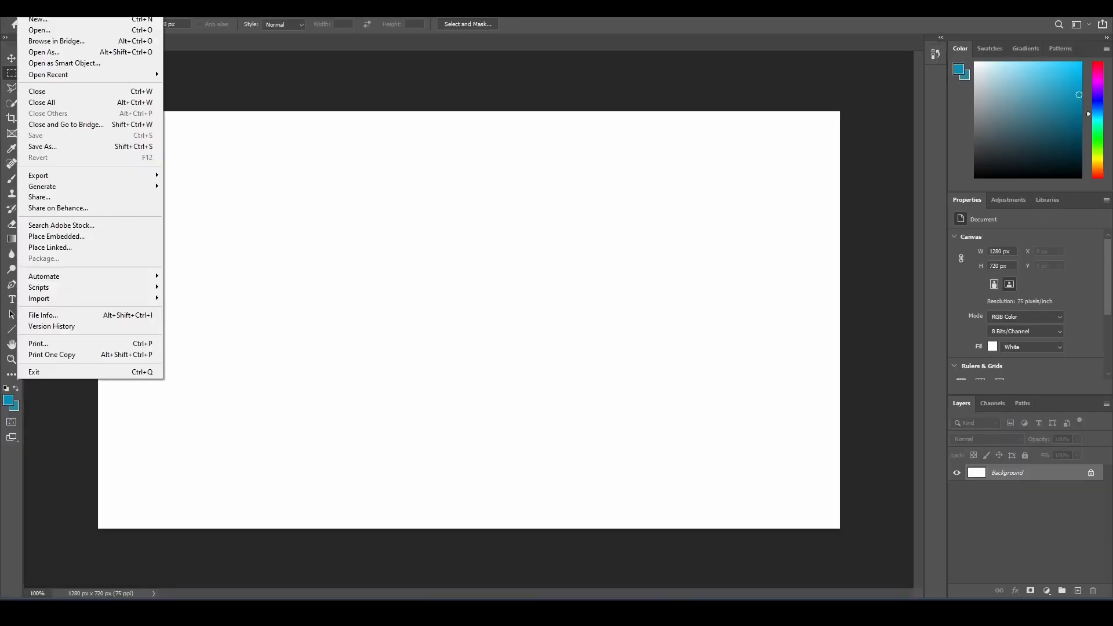
click(39, 31)
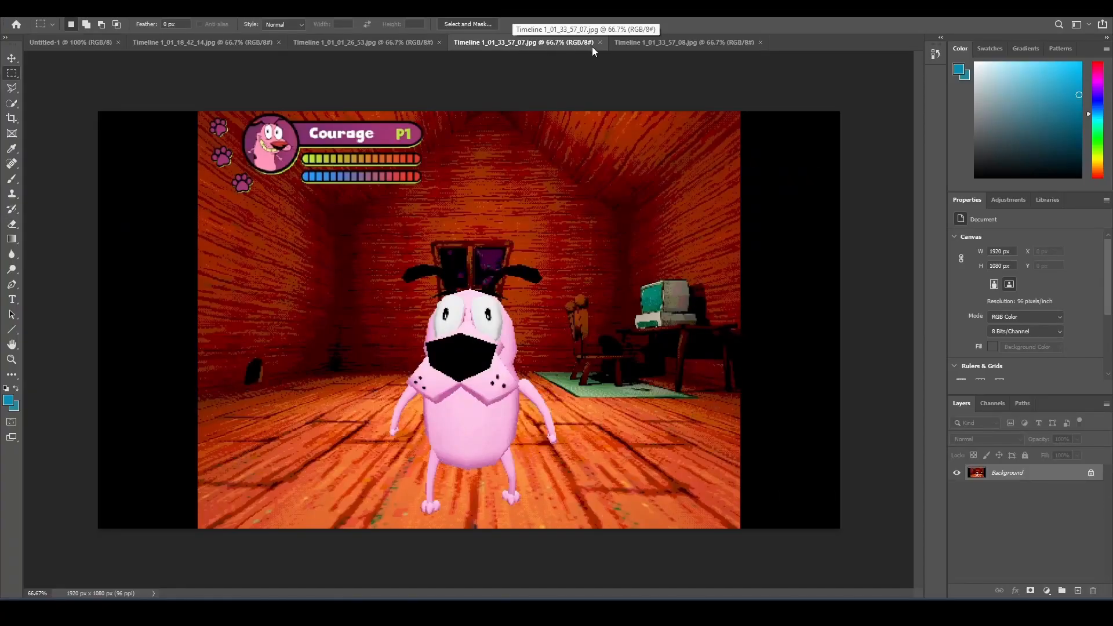
Compare the two nearly identical front-facing Courage stills and close Timeline 1_01_33_57_07.jpg
click(625, 43)
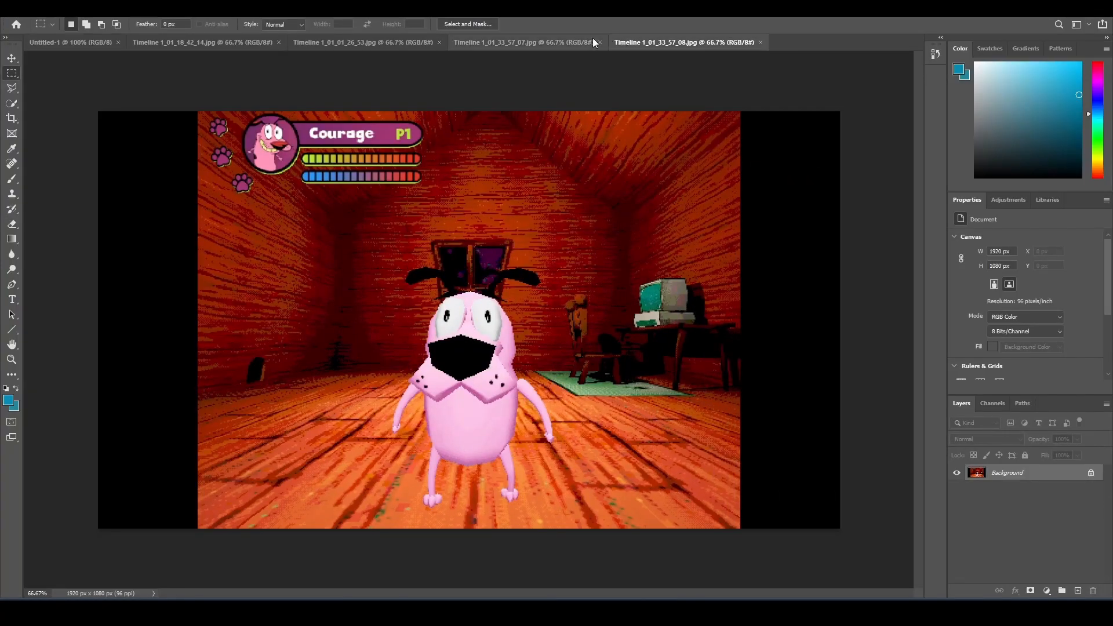
click(537, 39)
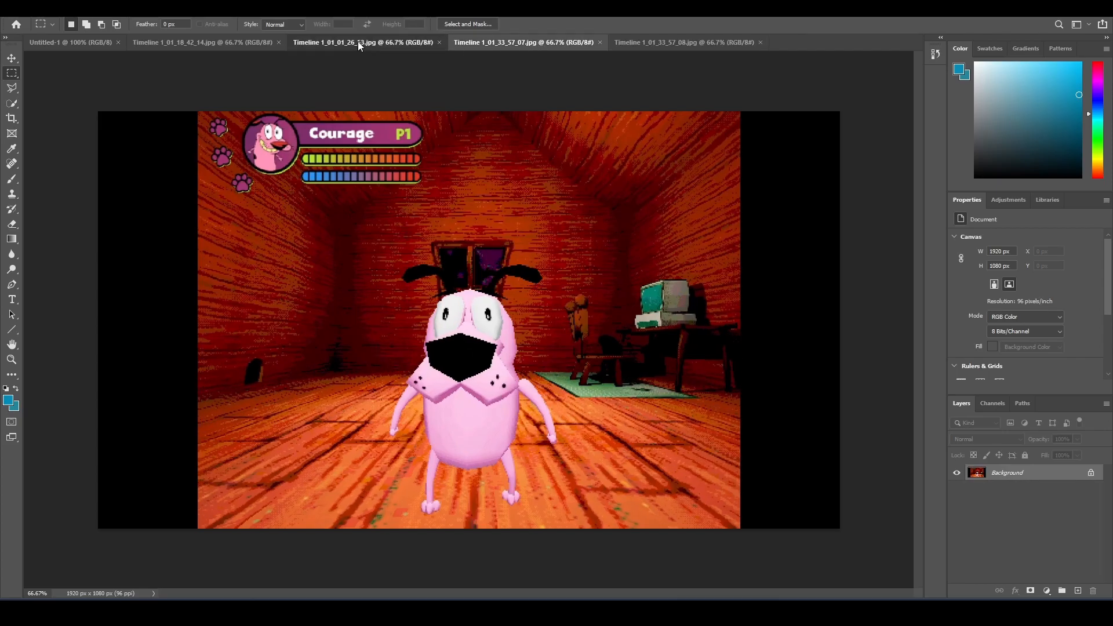
click(357, 41)
click(227, 42)
click(516, 40)
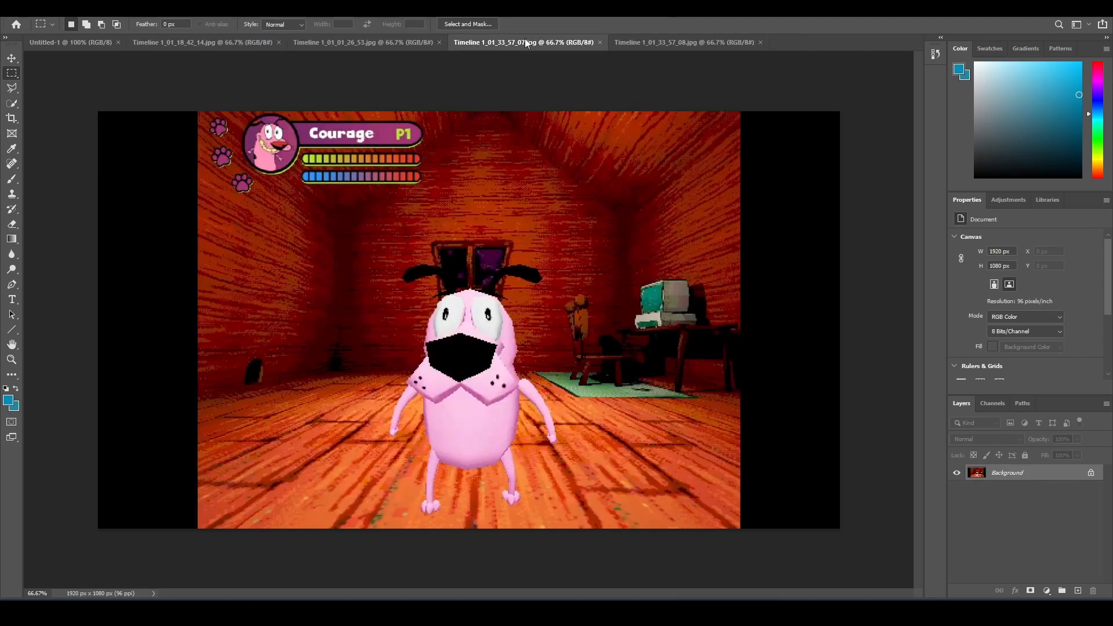
click(632, 40)
click(511, 46)
click(656, 43)
click(579, 41)
click(601, 42)
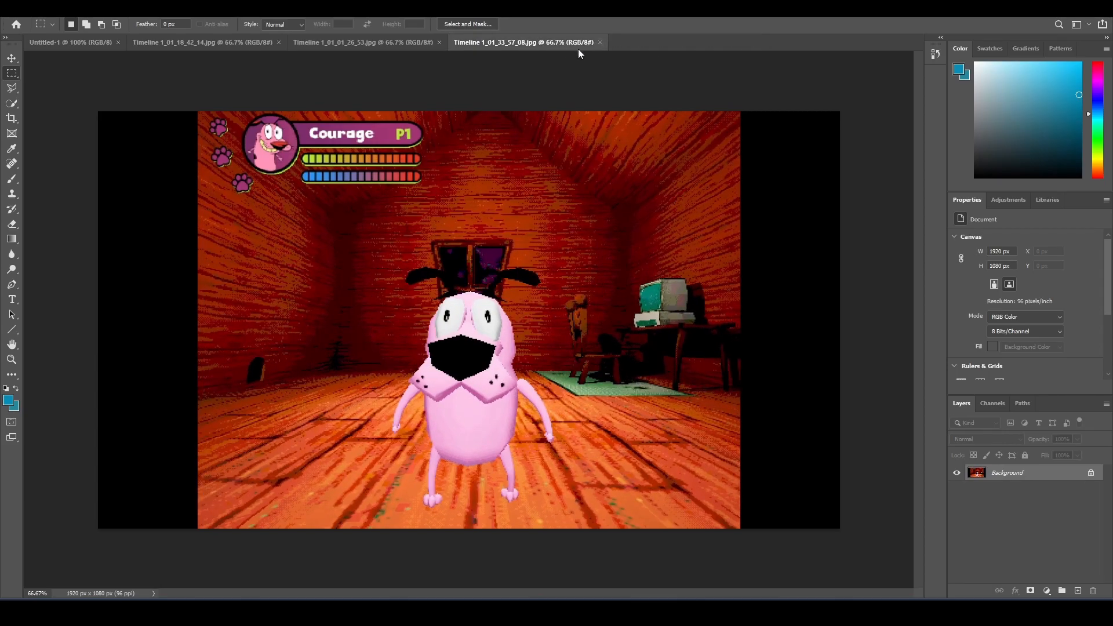
Unlock the background of Timeline 1_01_33_57_08.jpg and copy it into Untitled-1, positioned to cover the whole canvas
click(381, 43)
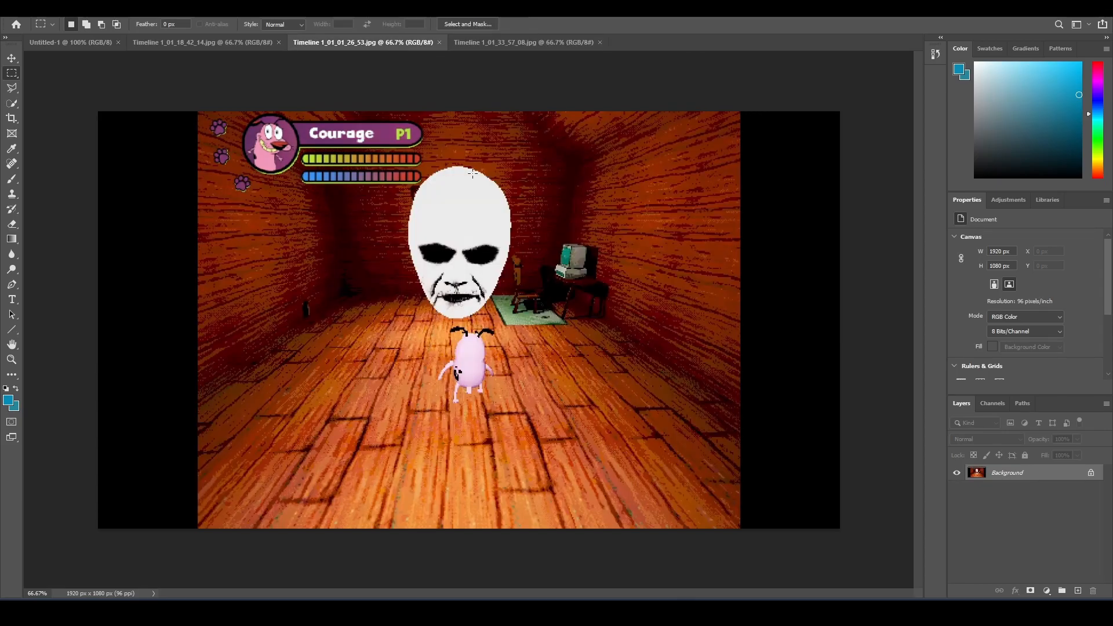
click(230, 44)
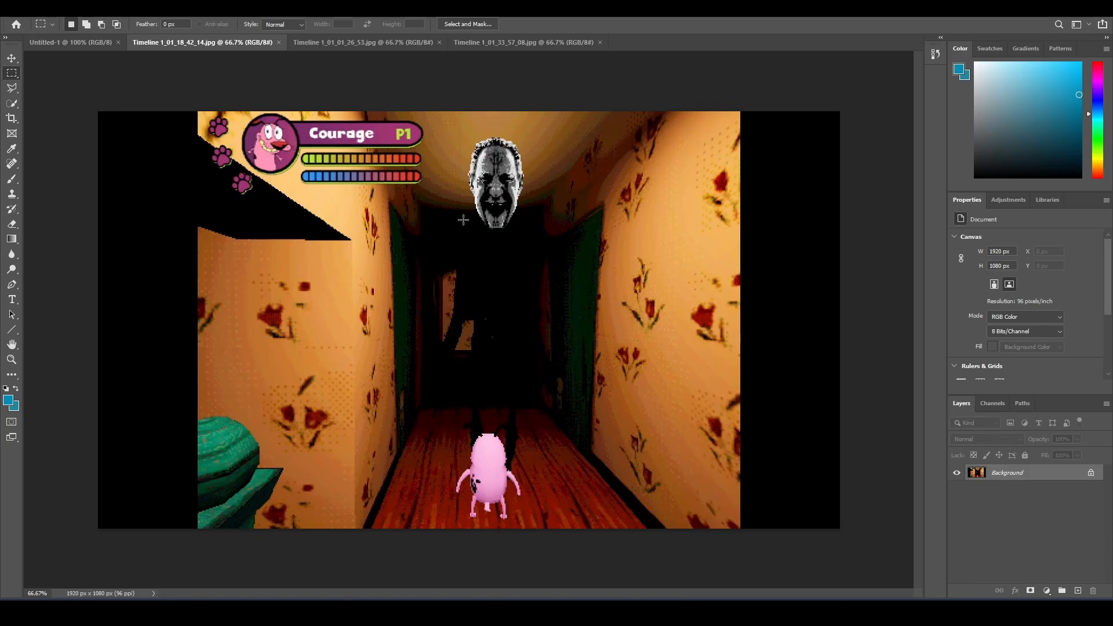
click(510, 43)
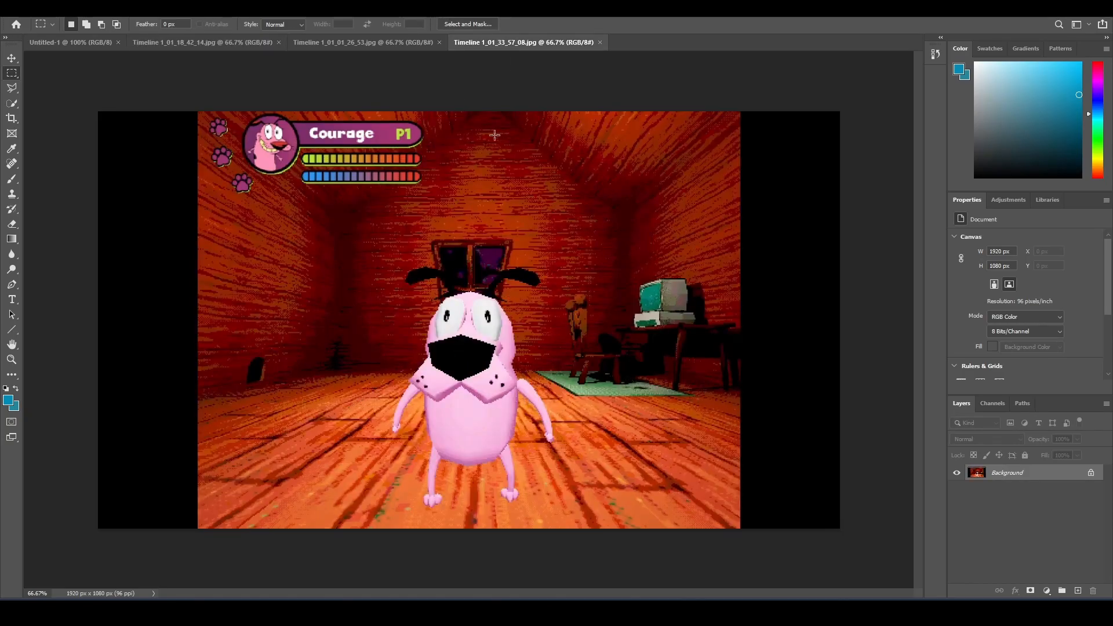
click(19, 59)
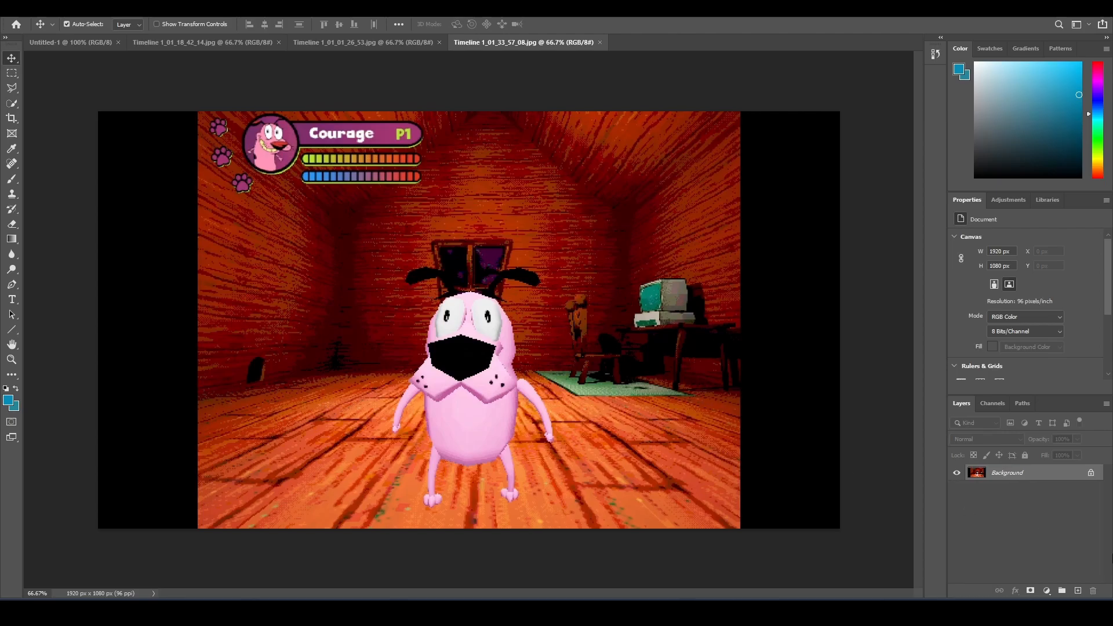
click(1091, 475)
drag(441, 357, 381, 266)
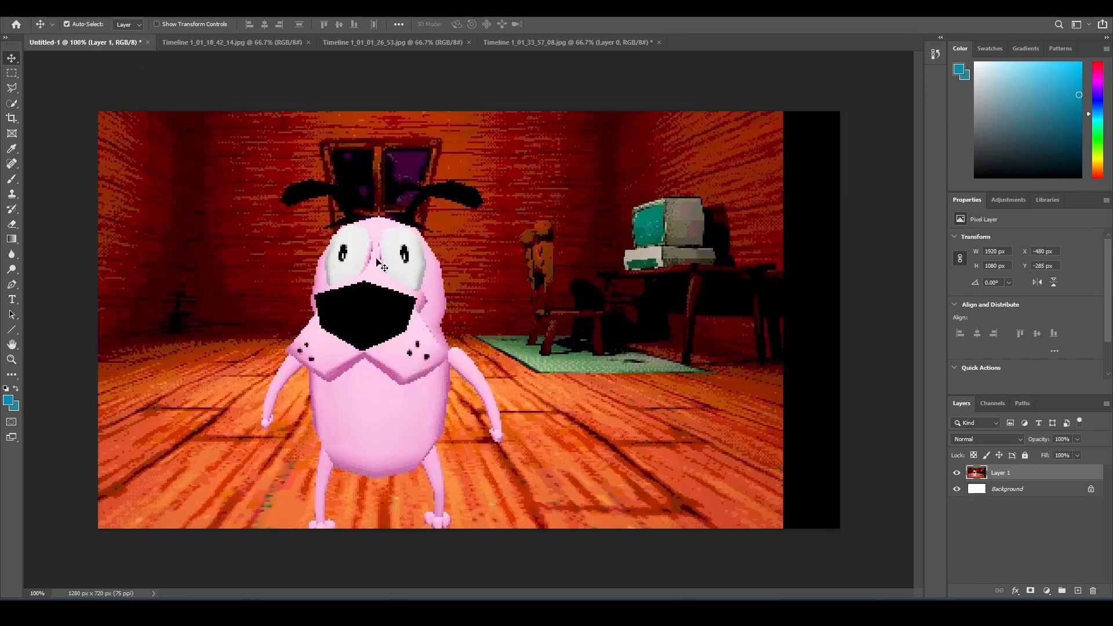
drag(351, 221, 417, 253)
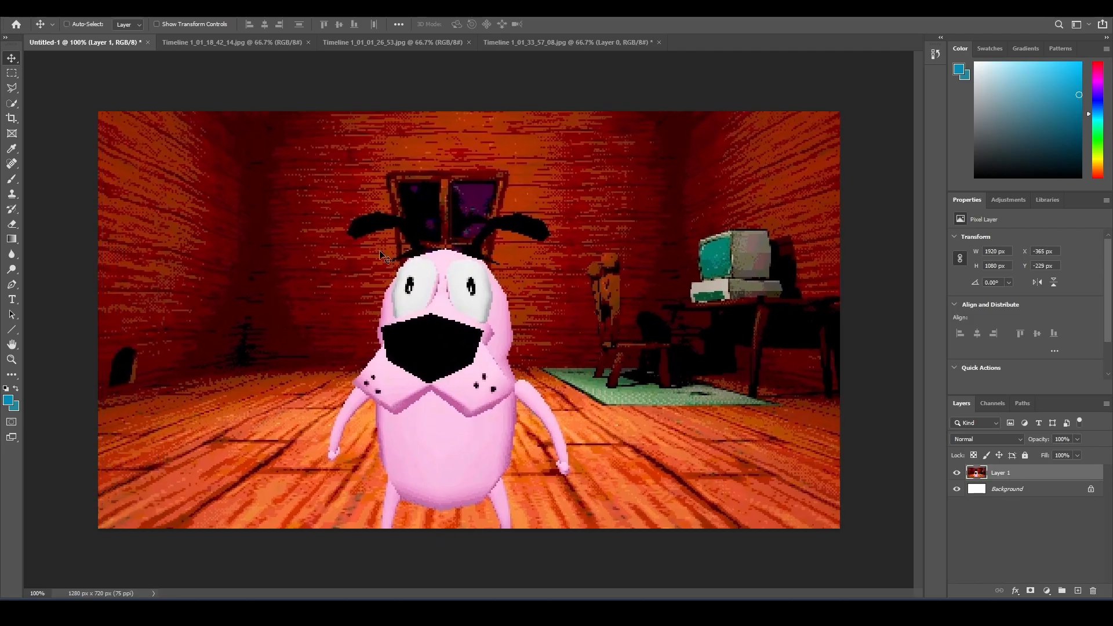
Scale the Courage image layer to about 97% and reposition it so the character stands near the canvas centre without black bars
key(ctrl+t)
drag(149, 126, 344, 246)
drag(99, 98, 370, 252)
drag(539, 362, 177, 176)
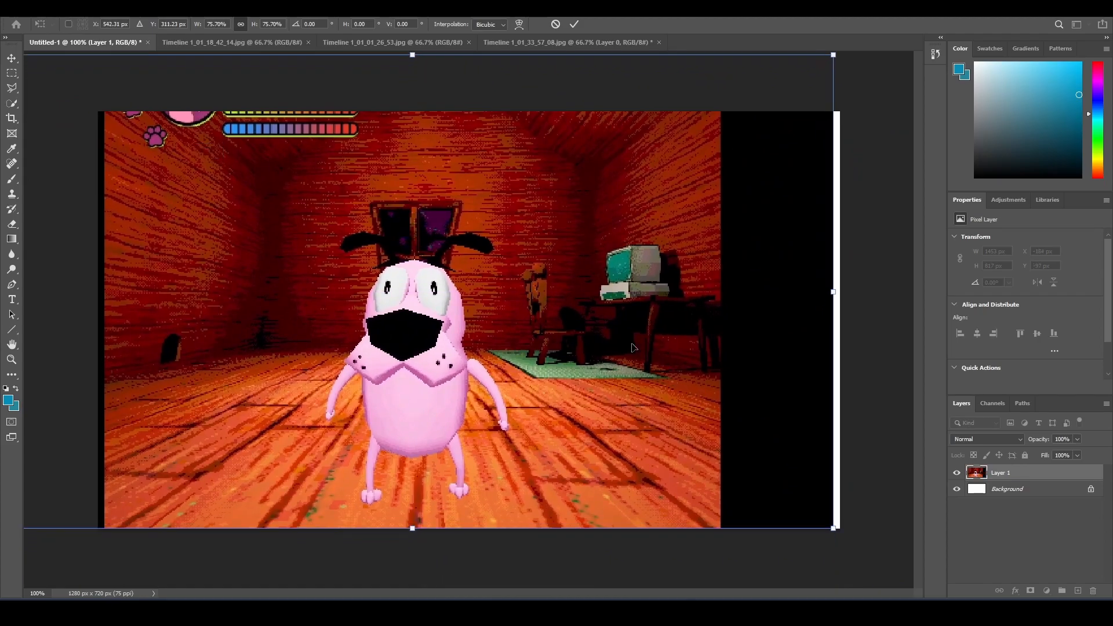
drag(788, 296, 727, 407)
drag(773, 166, 1056, 115)
drag(594, 471, 599, 394)
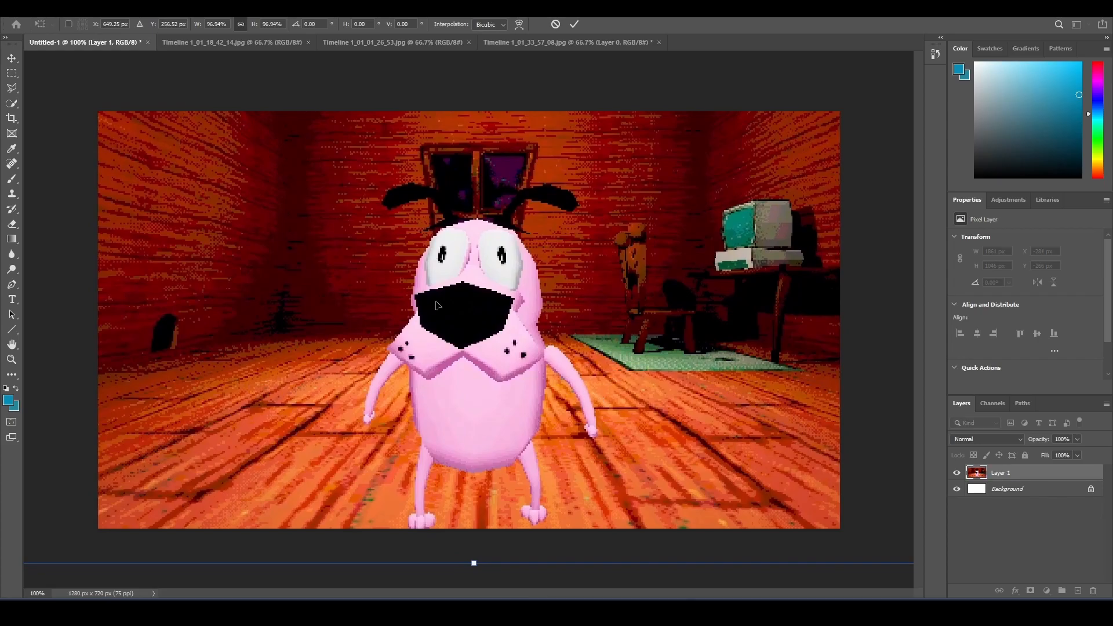
click(12, 76)
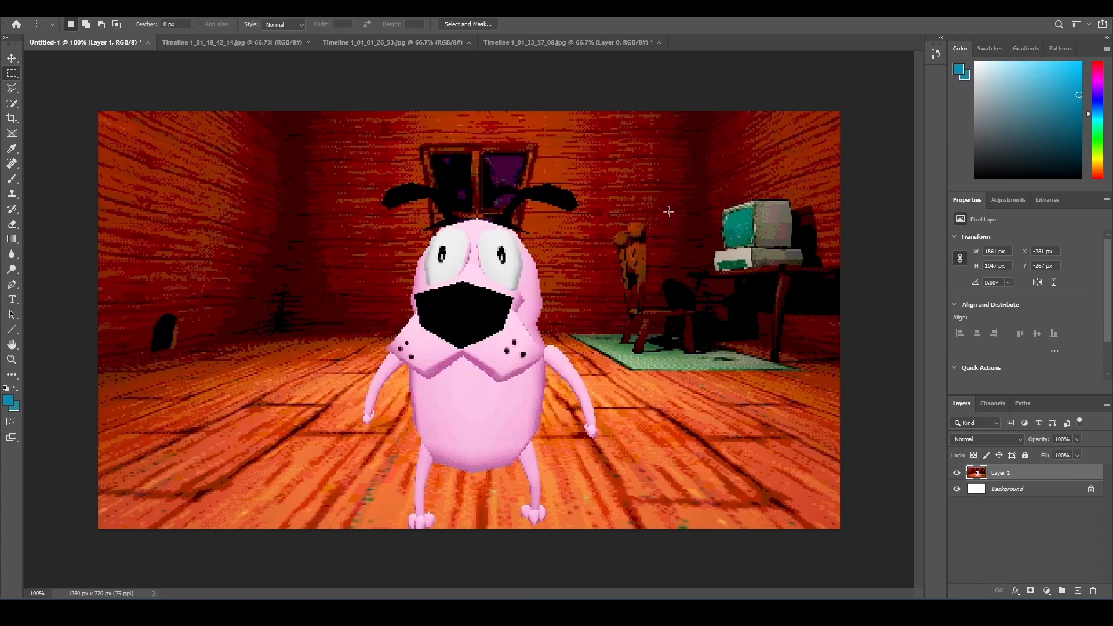
Unlock the background of Timeline 1_01_01_26_53.jpg and select the white floating face with an enlarged Quick Selection brush in add mode
click(392, 44)
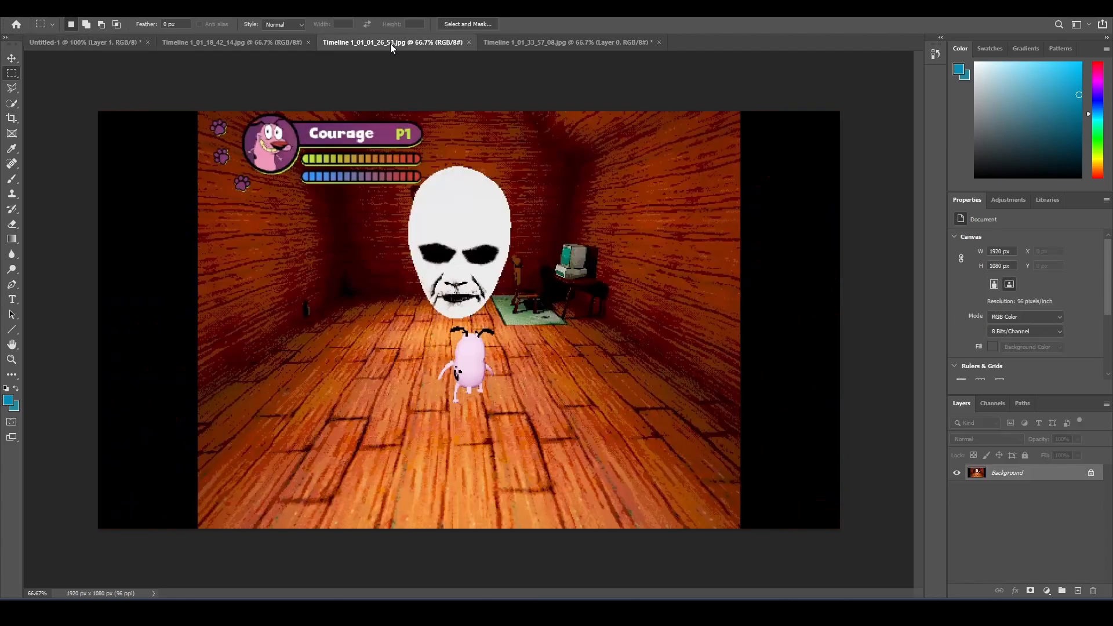
key(w)
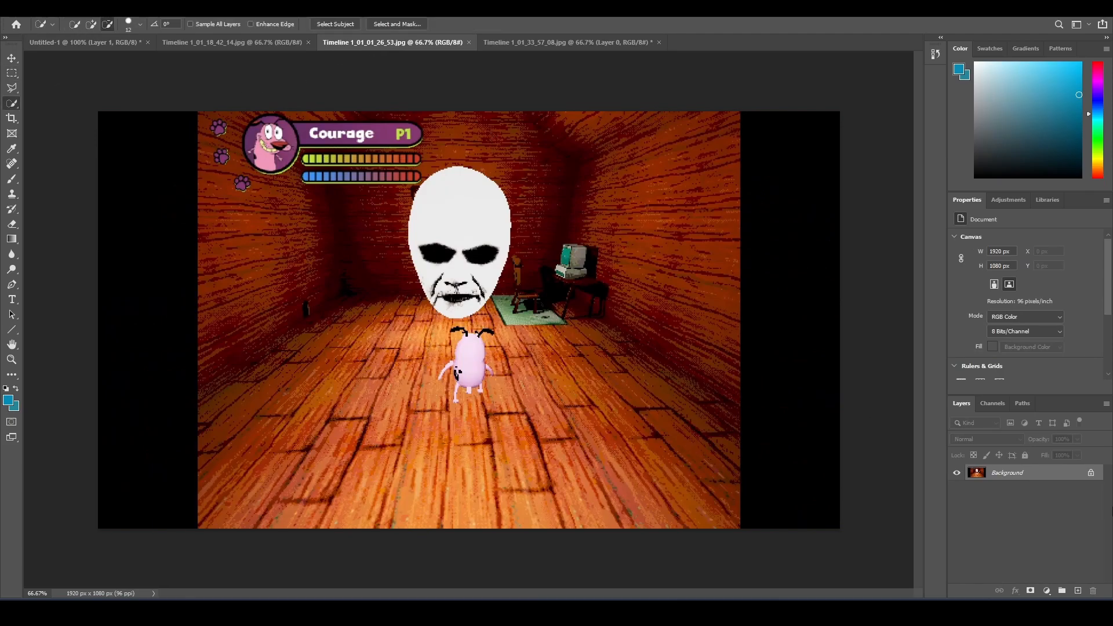
click(1091, 472)
right_click(11, 103)
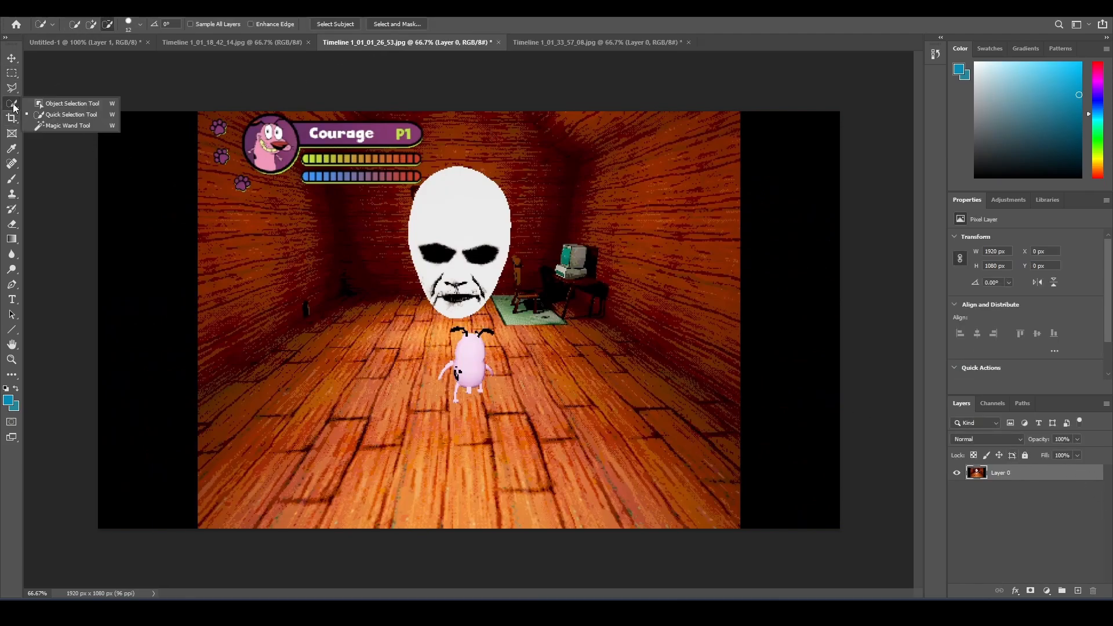
click(65, 116)
click(91, 24)
click(140, 24)
drag(90, 58, 92, 58)
drag(465, 225, 462, 303)
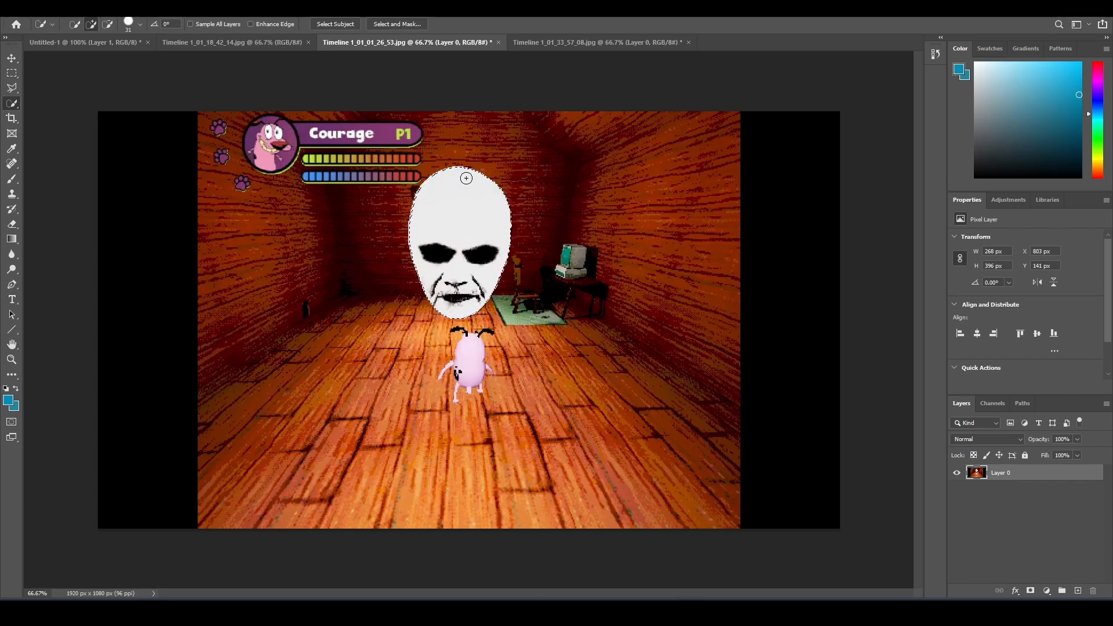
Copy the selected white face to its own layer and move that layer into the Untitled-1 document
key(ctrl+j)
key(v)
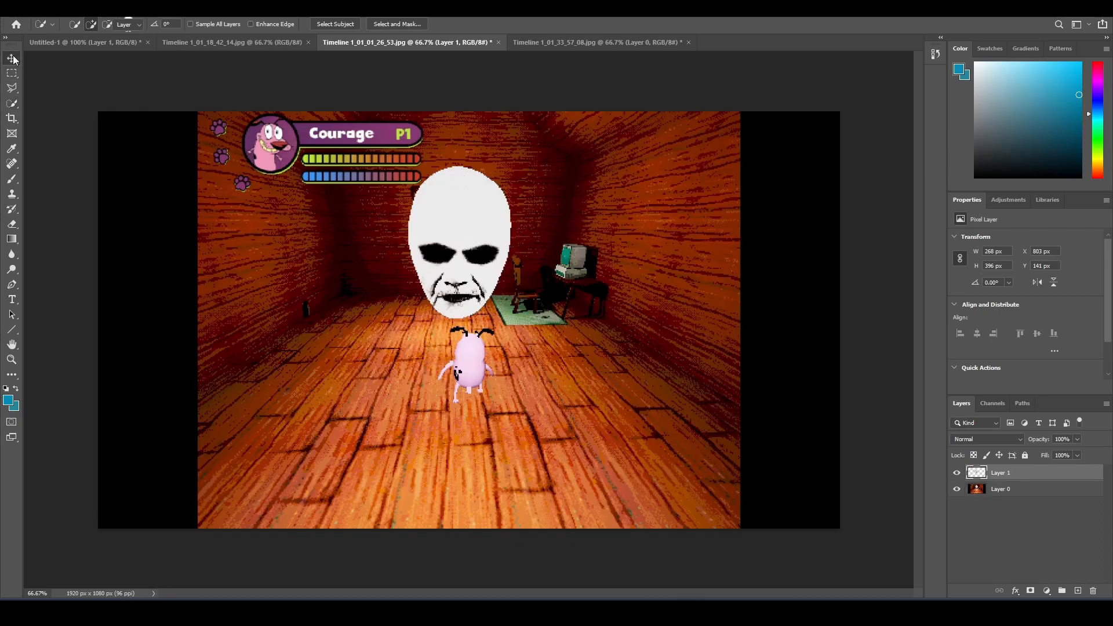
drag(477, 234, 212, 246)
Enlarge the white face to about 497 x 709 px, tilt it, and place it in the canvas's upper-left corner
key(ctrl+t)
drag(259, 342, 476, 435)
drag(362, 171, 360, 138)
drag(388, 69, 333, 40)
drag(140, 368, 98, 325)
drag(298, 379, 340, 295)
click(12, 74)
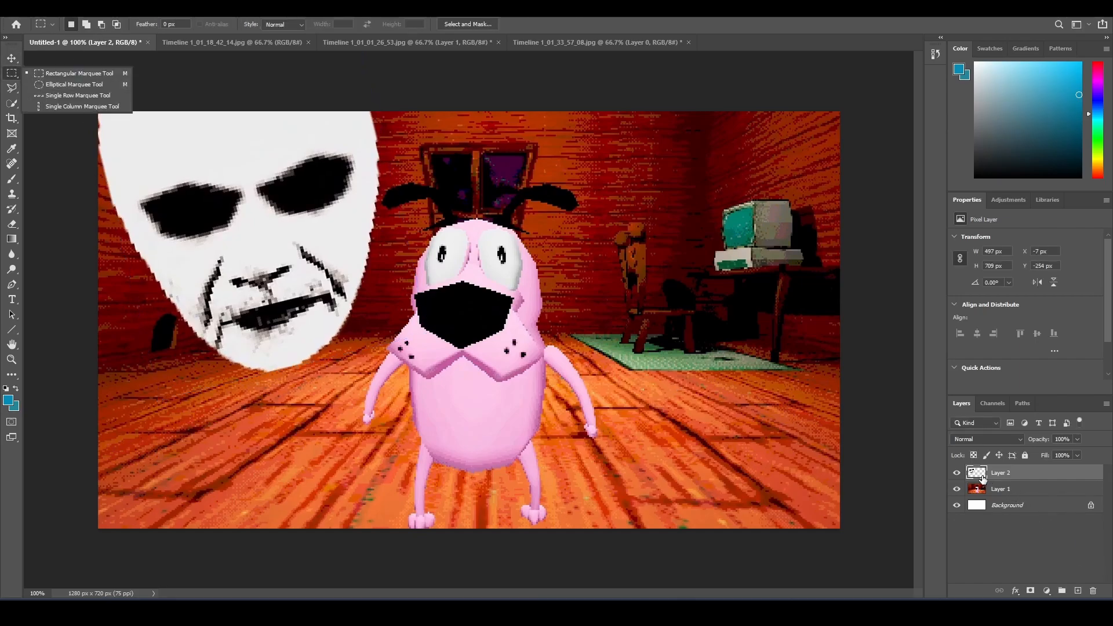
click(1096, 475)
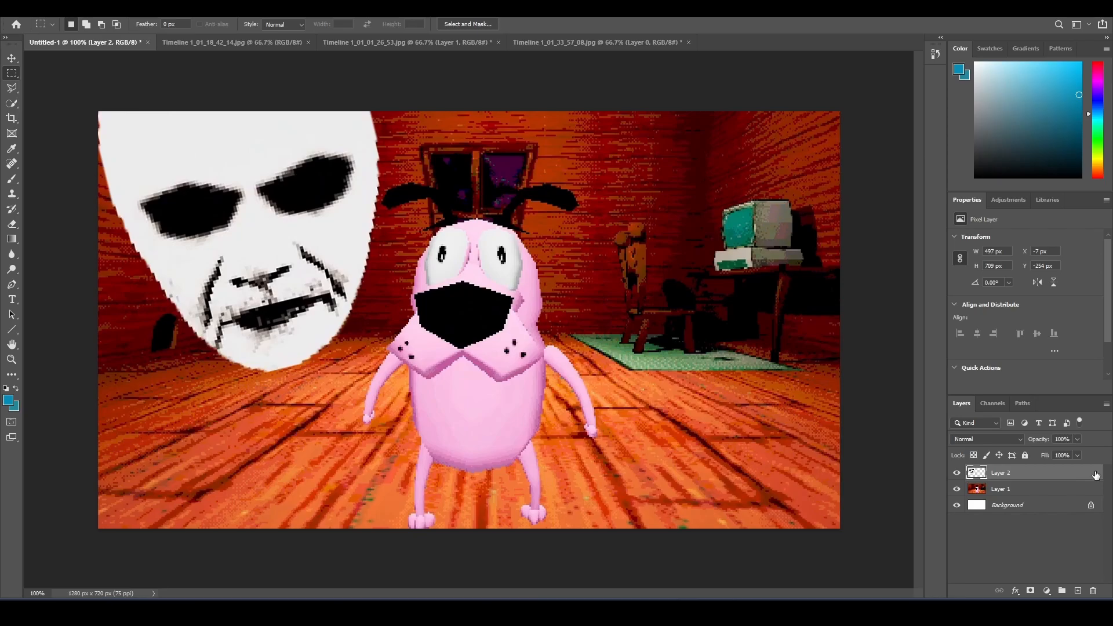
key(h)
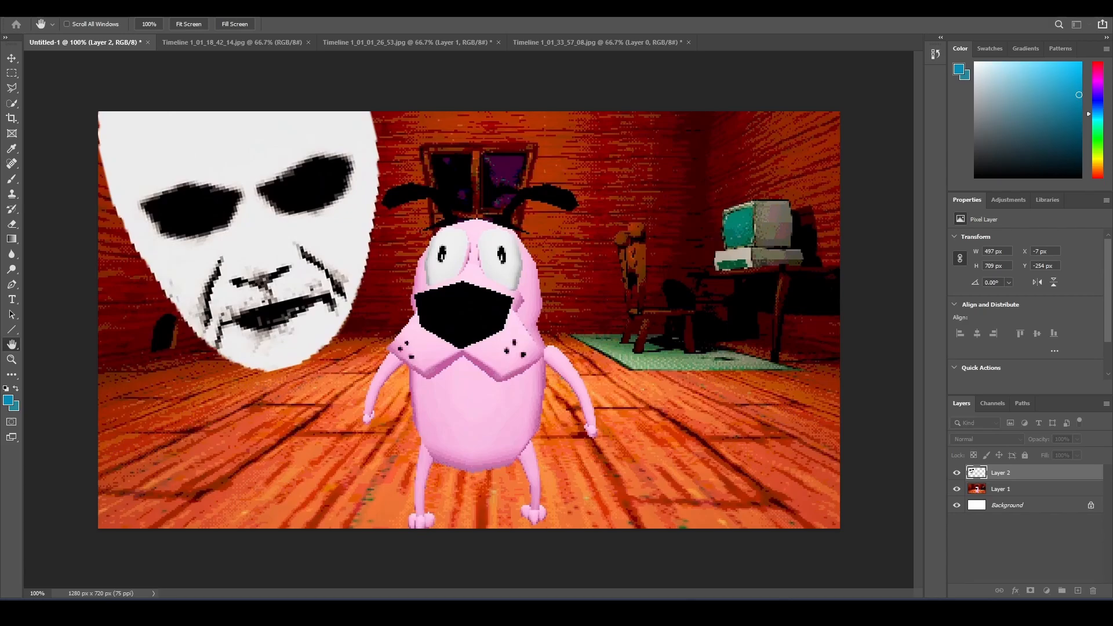
drag(472, 249, 793, 131)
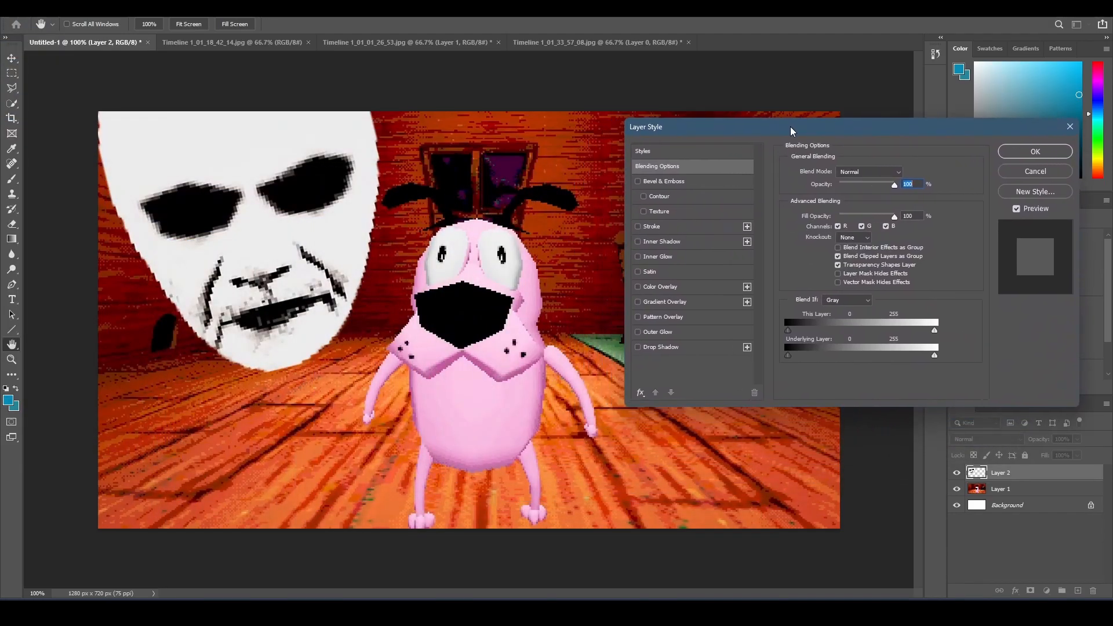
click(639, 227)
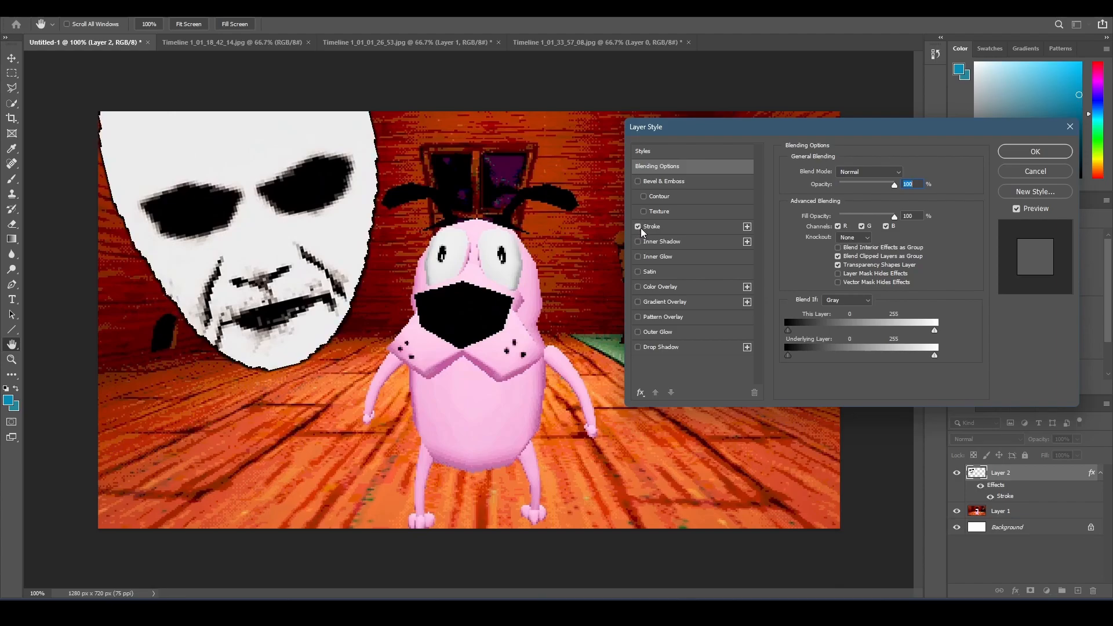
click(638, 226)
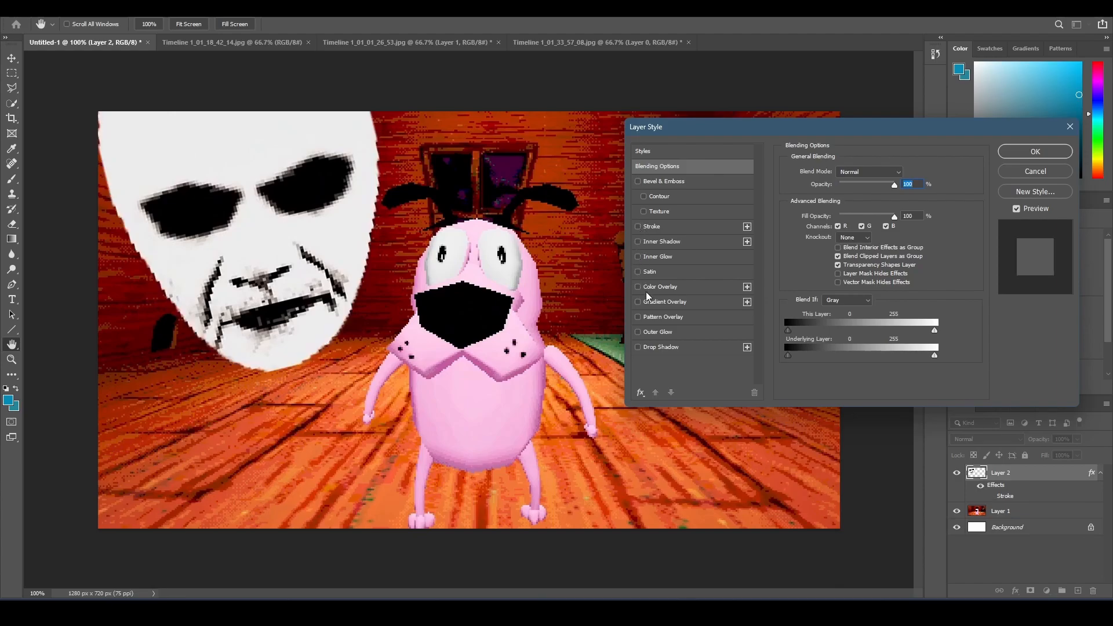
click(638, 332)
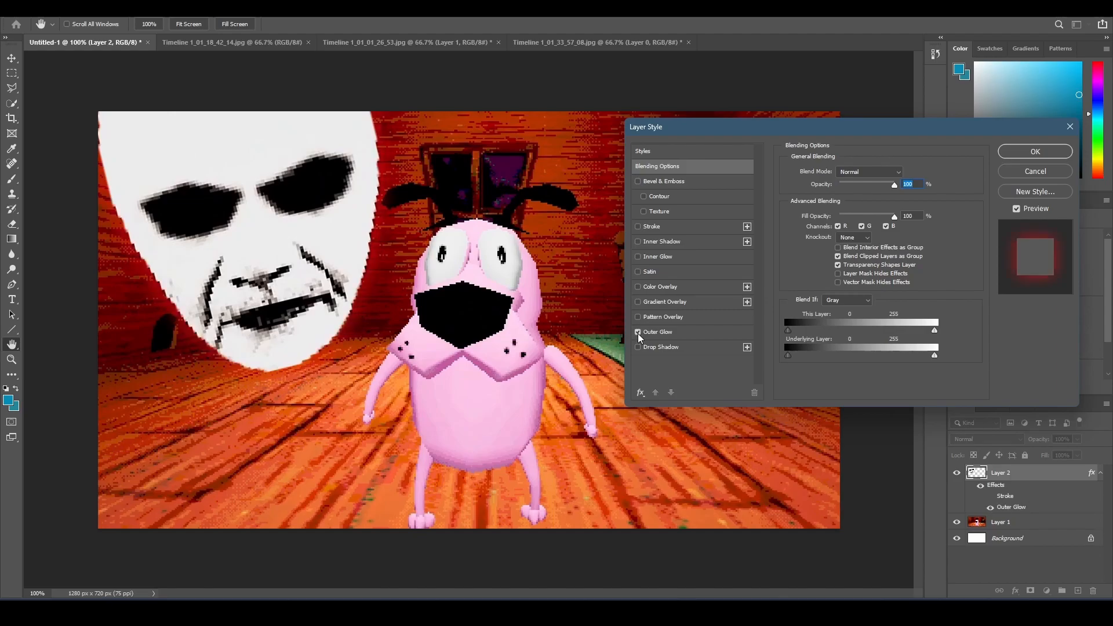
drag(854, 186, 879, 193)
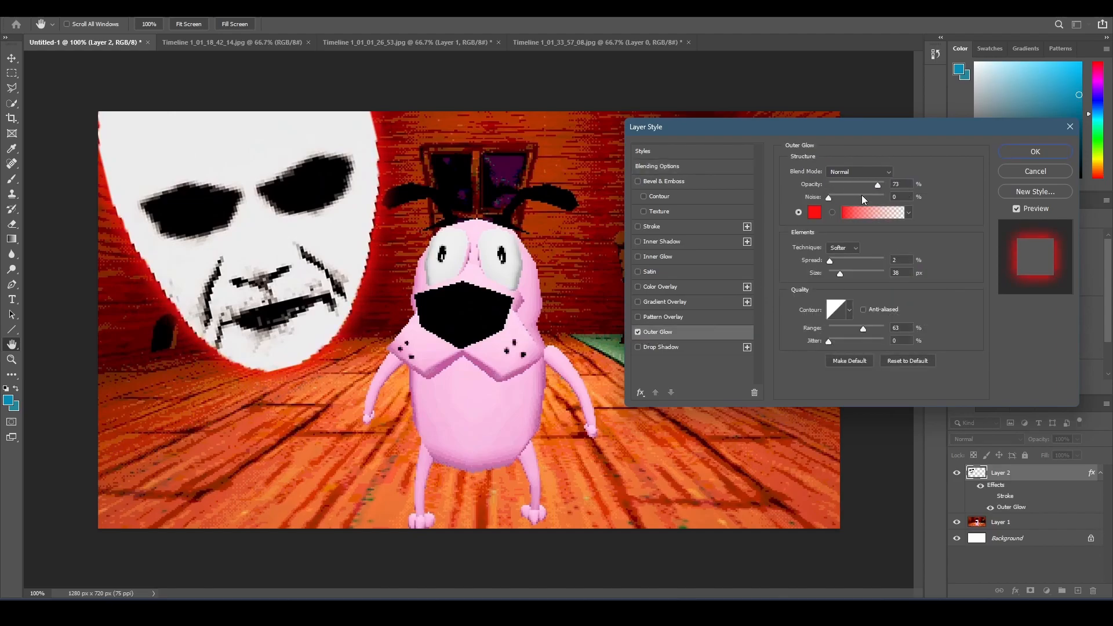
click(1026, 173)
key(m)
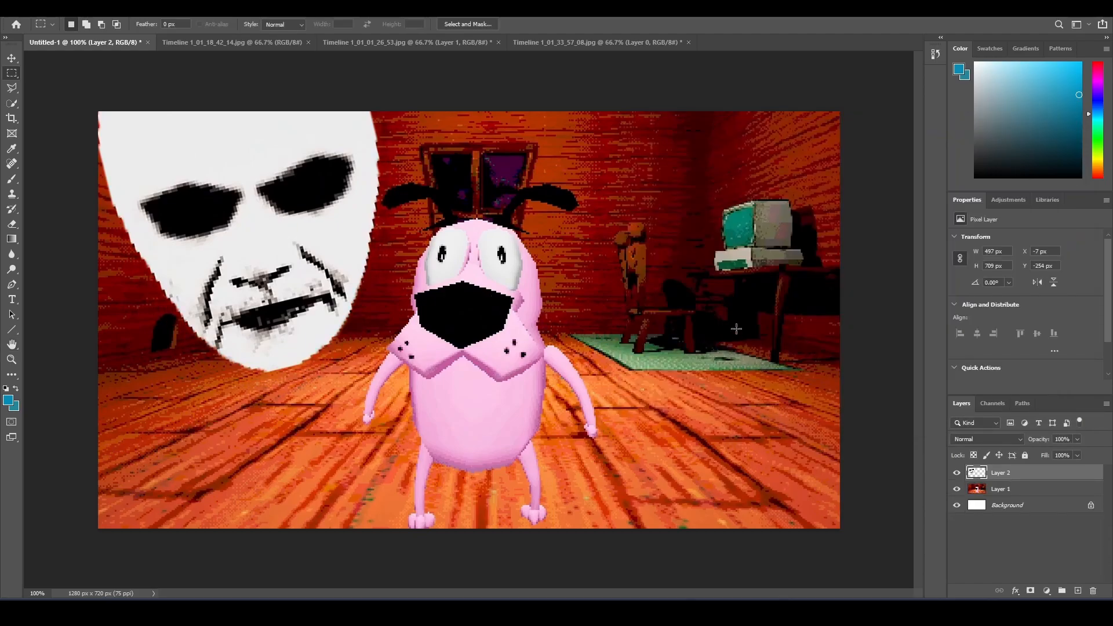
Add a white Outer Glow to the white face on Layer 2 and apply the layer style
double_click(1063, 476)
click(658, 332)
click(799, 212)
mouse_move(866, 190)
mouse_down()
mouse_move(886, 190)
mouse_move(827, 175)
mouse_move(928, 170)
mouse_up()
click(1056, 149)
Try Stroke, Drop Shadow, Pattern Overlay and Satin effects on the white face layer
double_click(1047, 472)
click(640, 227)
click(640, 227)
click(639, 228)
click(639, 228)
click(653, 227)
click(841, 185)
click(840, 209)
click(639, 228)
click(639, 348)
click(639, 348)
click(639, 317)
click(639, 317)
click(638, 272)
click(638, 272)
Enable Inner Glow and Bevel & Emboss on the white face layer and apply the layer style
click(653, 257)
click(639, 181)
click(1020, 150)
Select the floating grey head in Timeline 1_01_18_42_14.jpg with the Quick Selection tool
click(241, 42)
click(356, 41)
click(235, 43)
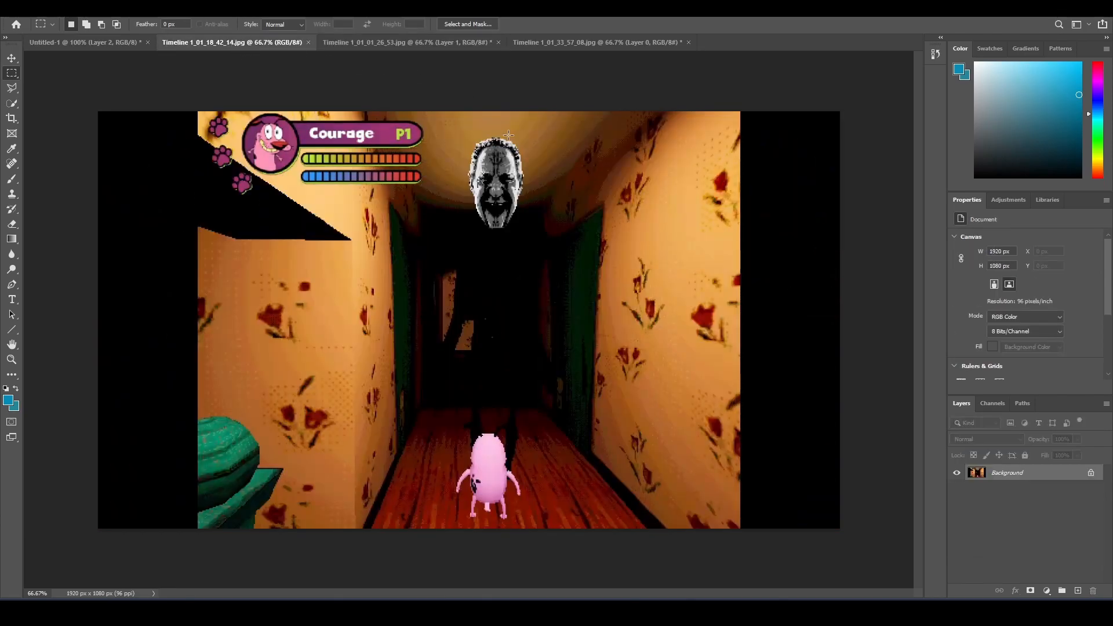
click(16, 102)
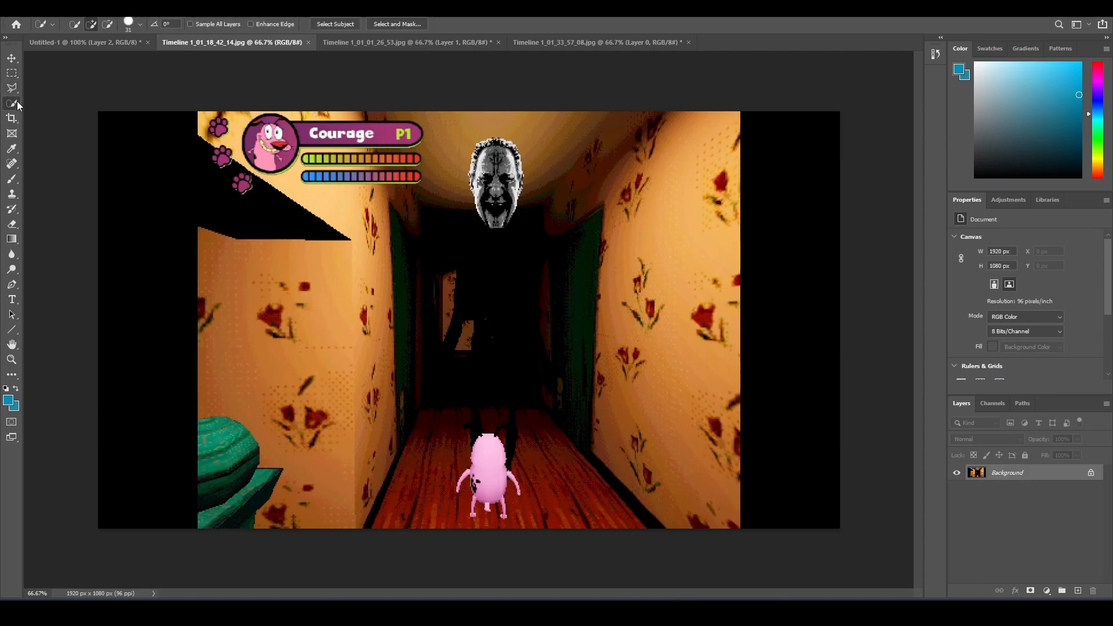
click(12, 359)
drag(511, 148, 581, 129)
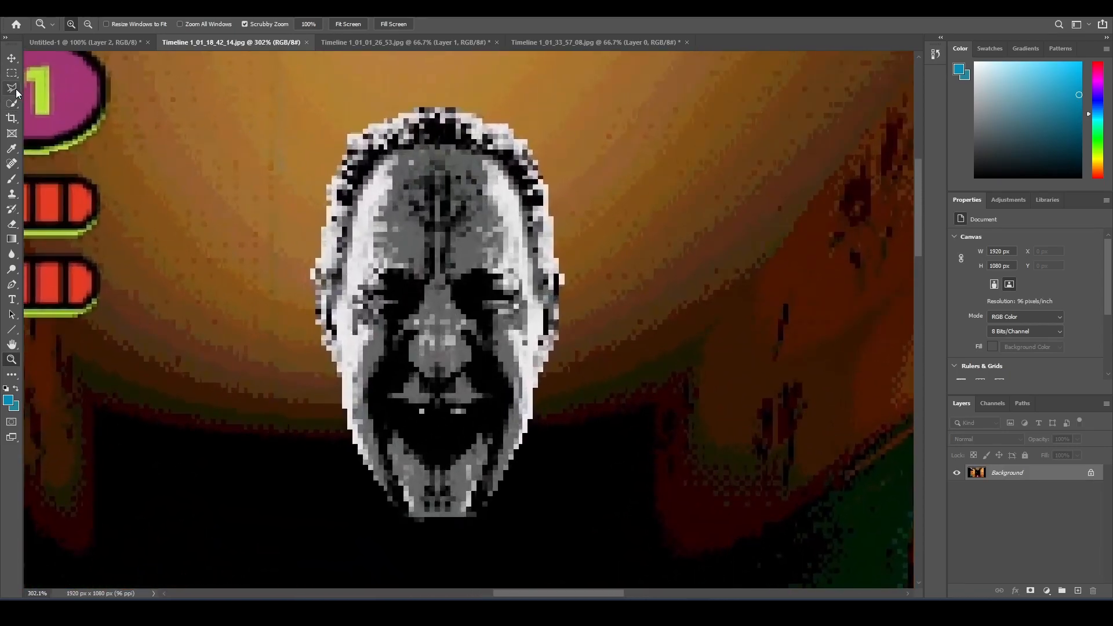
click(12, 104)
mouse_move(430, 227)
mouse_down()
mouse_move(421, 249)
mouse_move(403, 201)
mouse_move(397, 248)
mouse_move(428, 447)
mouse_move(418, 492)
mouse_move(448, 493)
mouse_move(493, 385)
mouse_move(518, 261)
mouse_move(515, 324)
mouse_move(521, 313)
mouse_move(519, 193)
mouse_move(501, 158)
mouse_move(457, 137)
mouse_move(420, 134)
mouse_move(369, 174)
mouse_move(355, 257)
mouse_move(362, 365)
mouse_move(496, 221)
mouse_up()
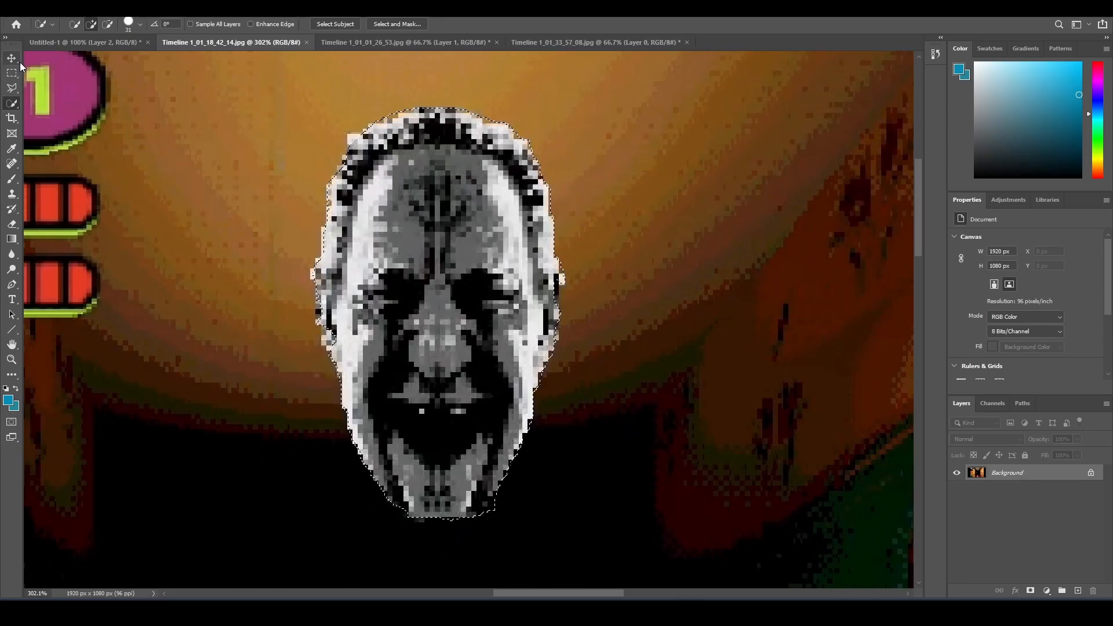
Copy the selected grey head to its own layer and move that layer into the Untitled-1 document
click(12, 359)
drag(603, 278, 534, 302)
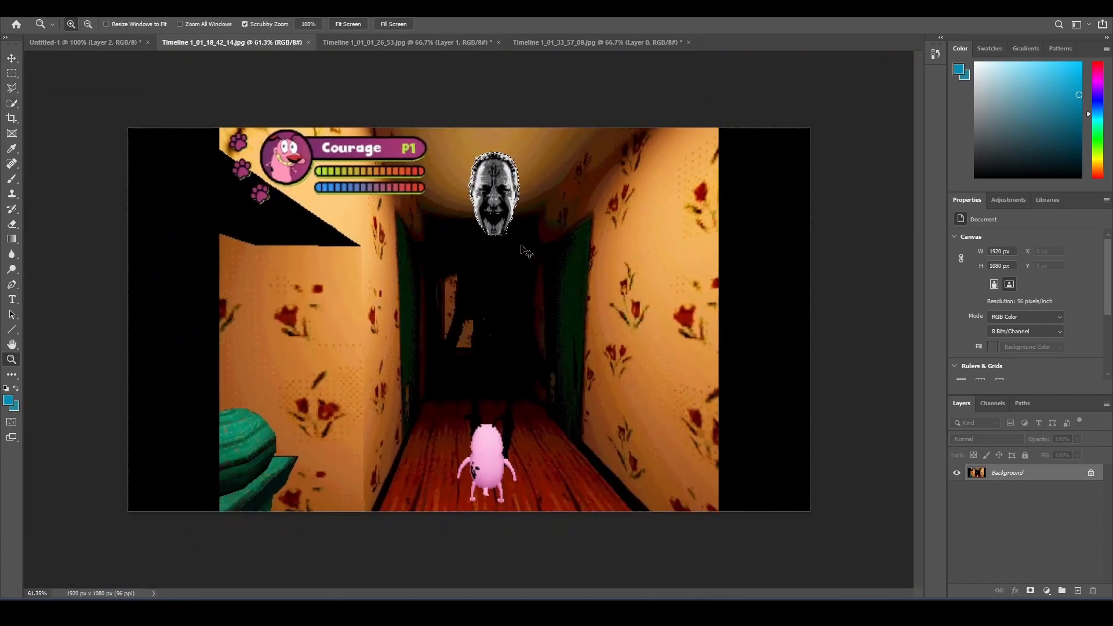
key(ctrl+j)
click(12, 58)
drag(487, 207, 659, 254)
Enlarge the grey head to about 189%, rotate it about -37°, and place it in the canvas's lower-right corner
key(ctrl+t)
drag(700, 320, 790, 439)
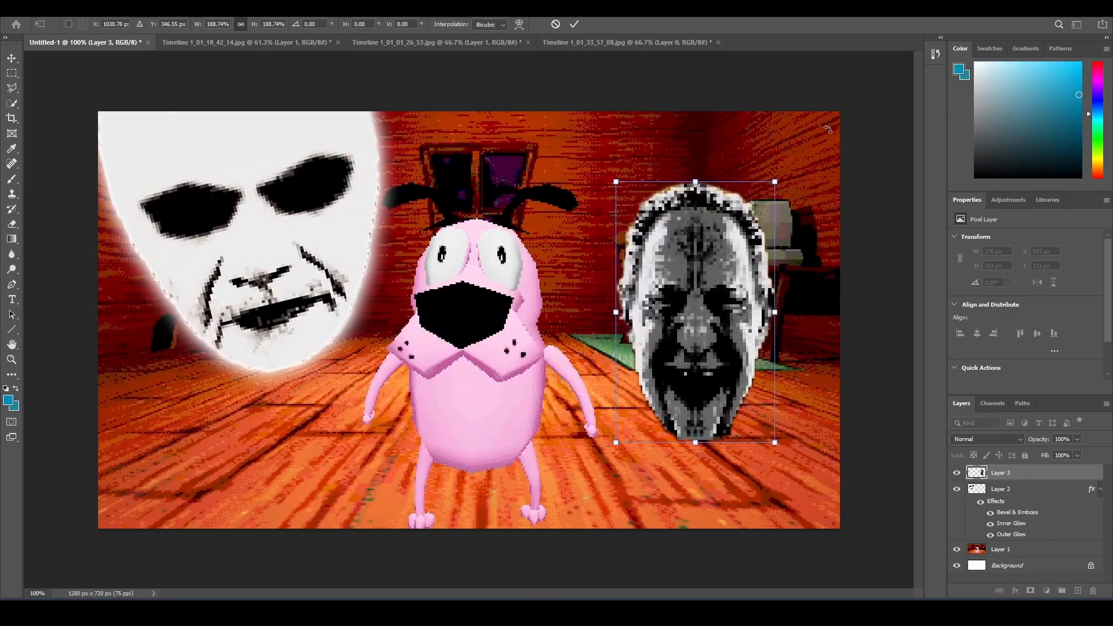
drag(812, 158, 696, 119)
drag(723, 355, 778, 483)
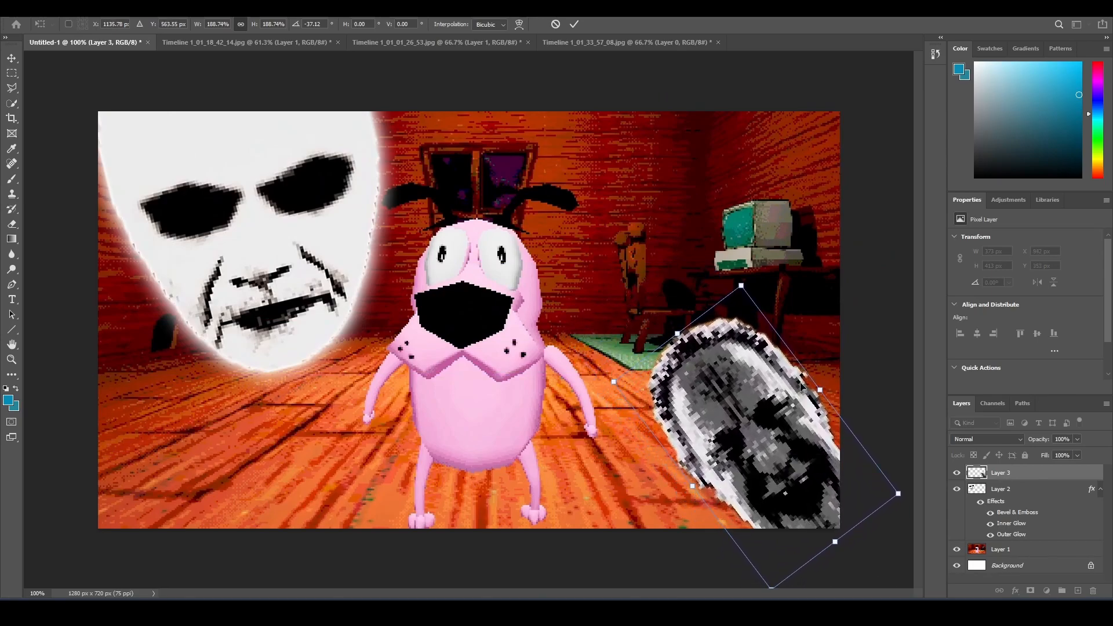
click(12, 73)
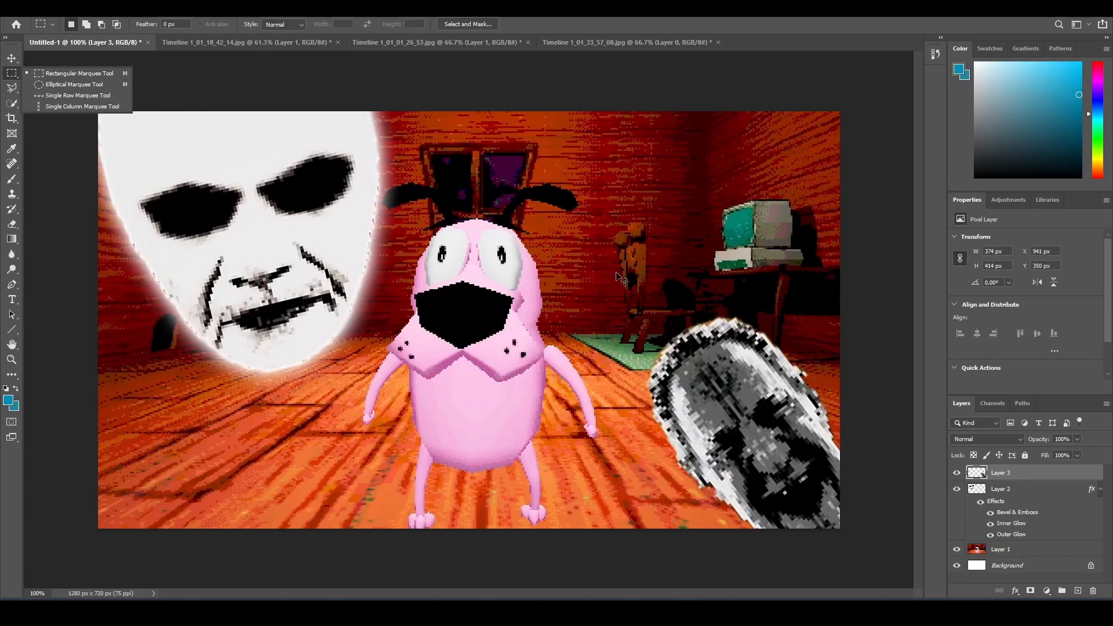
Scale the tilted grey head down to about 292 x 323 px in the canvas's lower-right corner
key(ctrl+t)
drag(644, 314, 691, 367)
click(11, 58)
drag(803, 467, 787, 449)
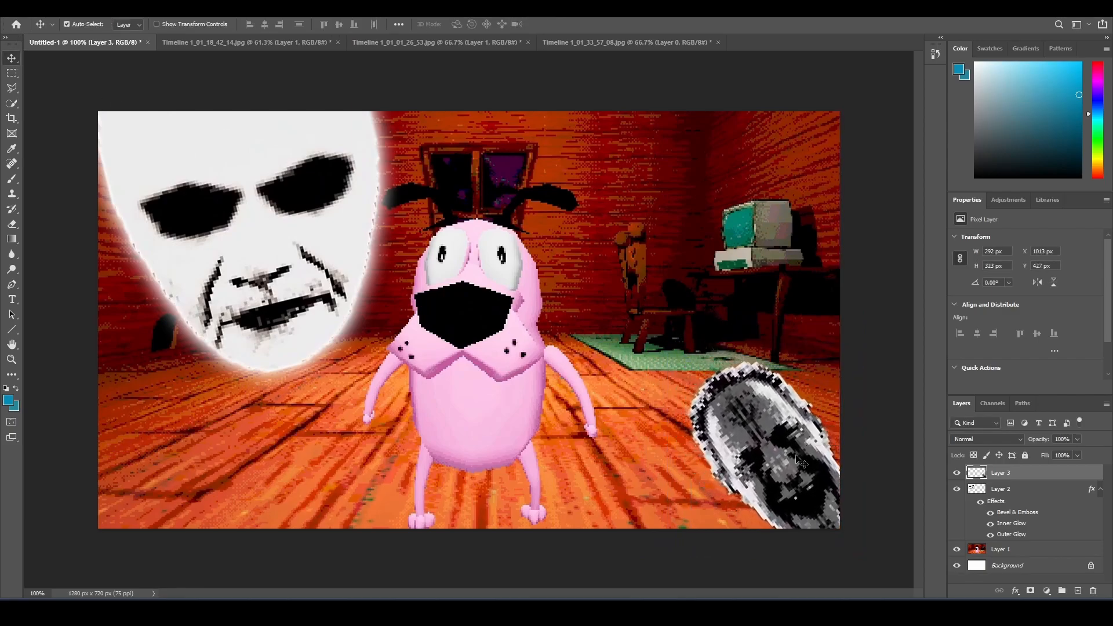
Check the composition at thumbnail size and delete the grey head's layer
key(z)
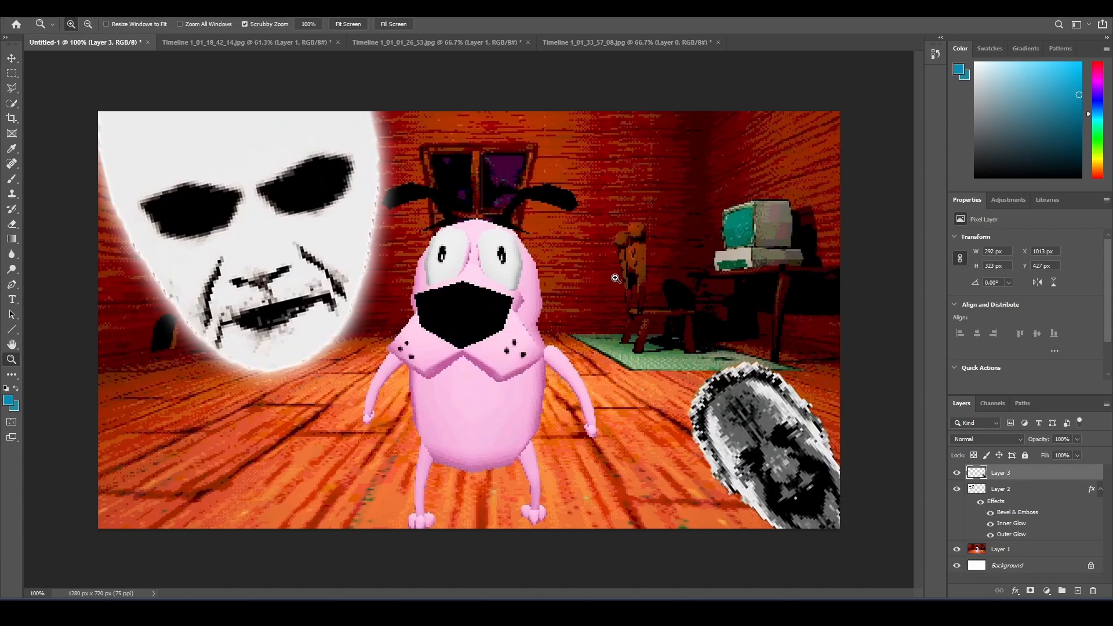
drag(616, 279, 560, 294)
mouse_move(512, 342)
mouse_down()
mouse_move(491, 349)
mouse_move(506, 347)
mouse_up()
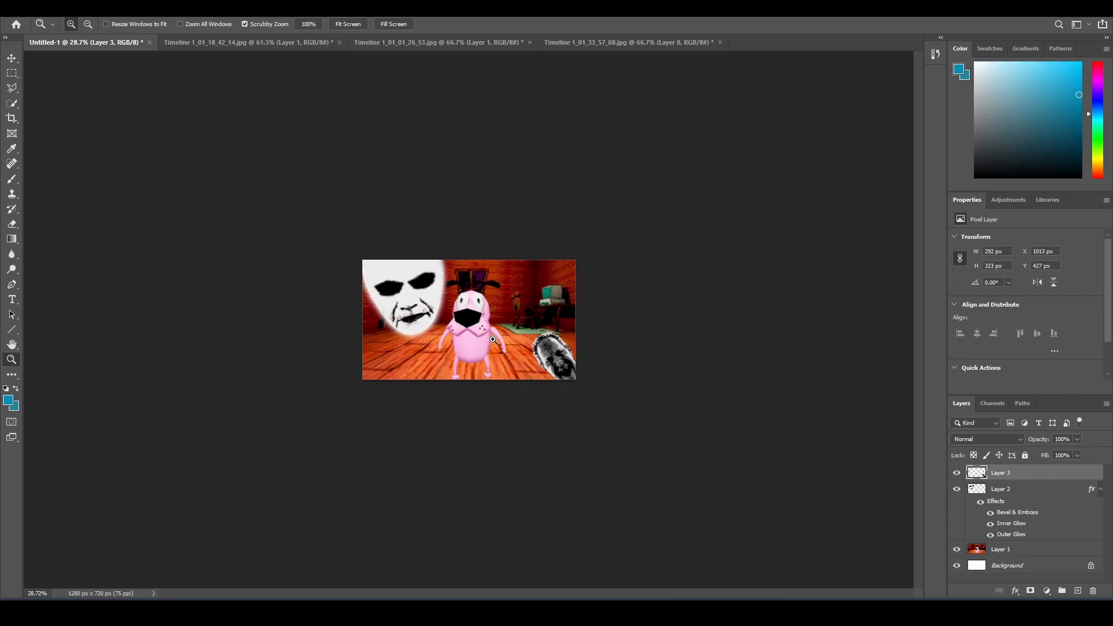
drag(476, 337, 519, 328)
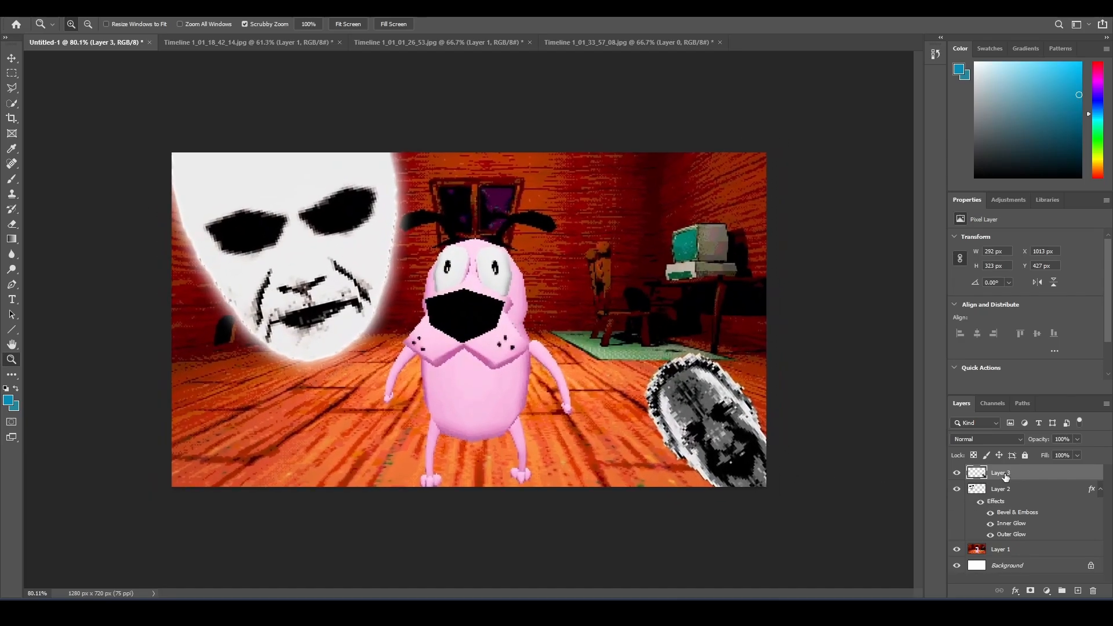
key(Delete)
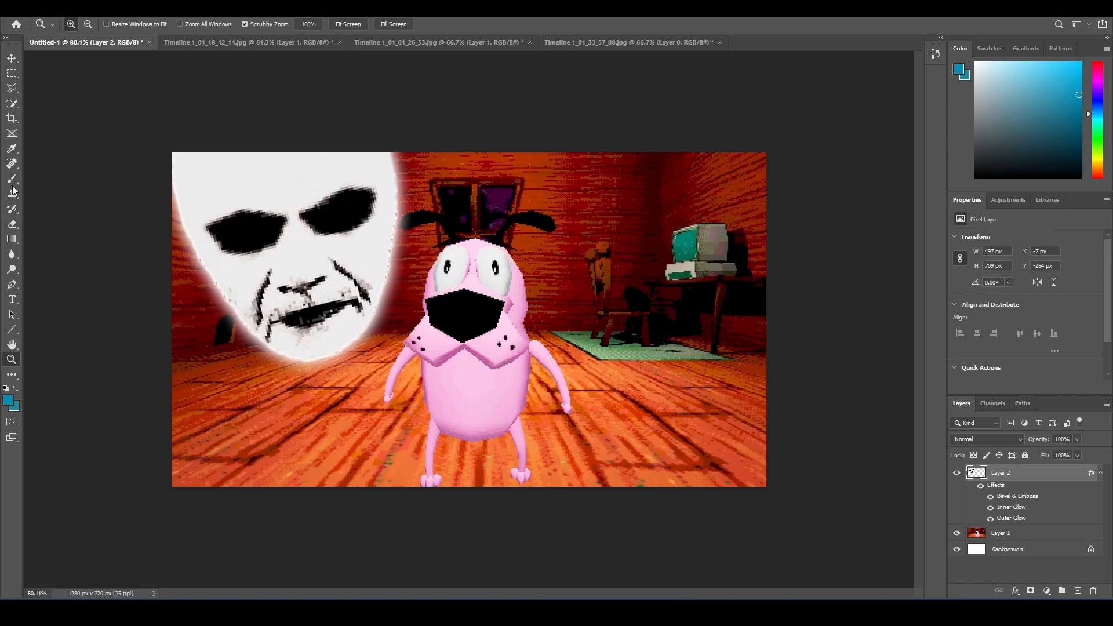
Outline the whole Courage character on Layer 1 with the Polygonal Lasso, including the feet, arms, head and black ears, and close the selection
click(12, 165)
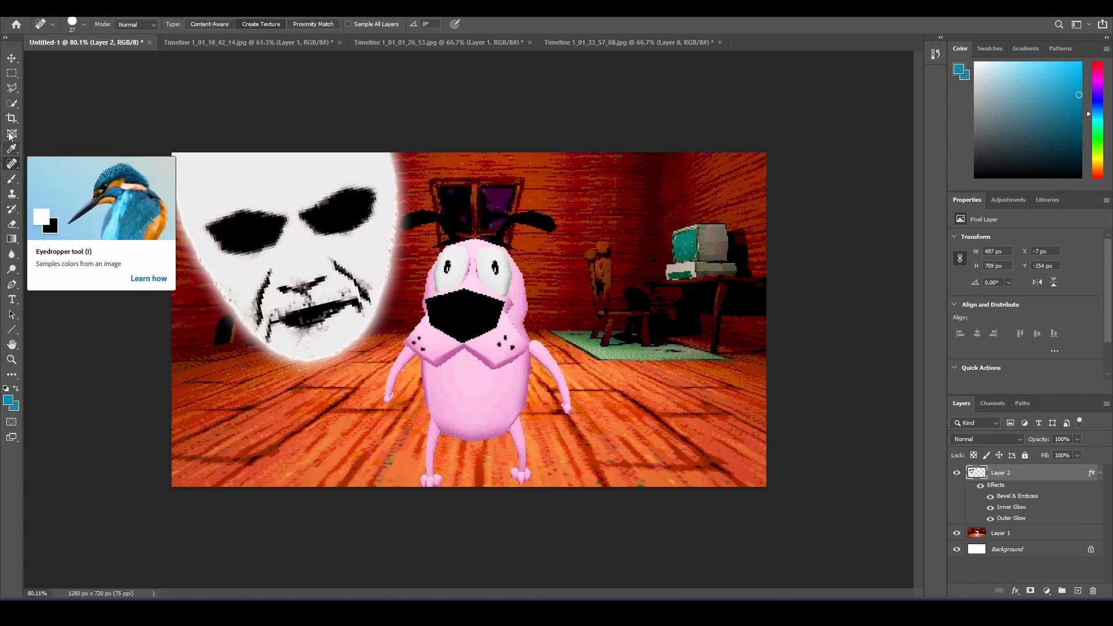
click(14, 87)
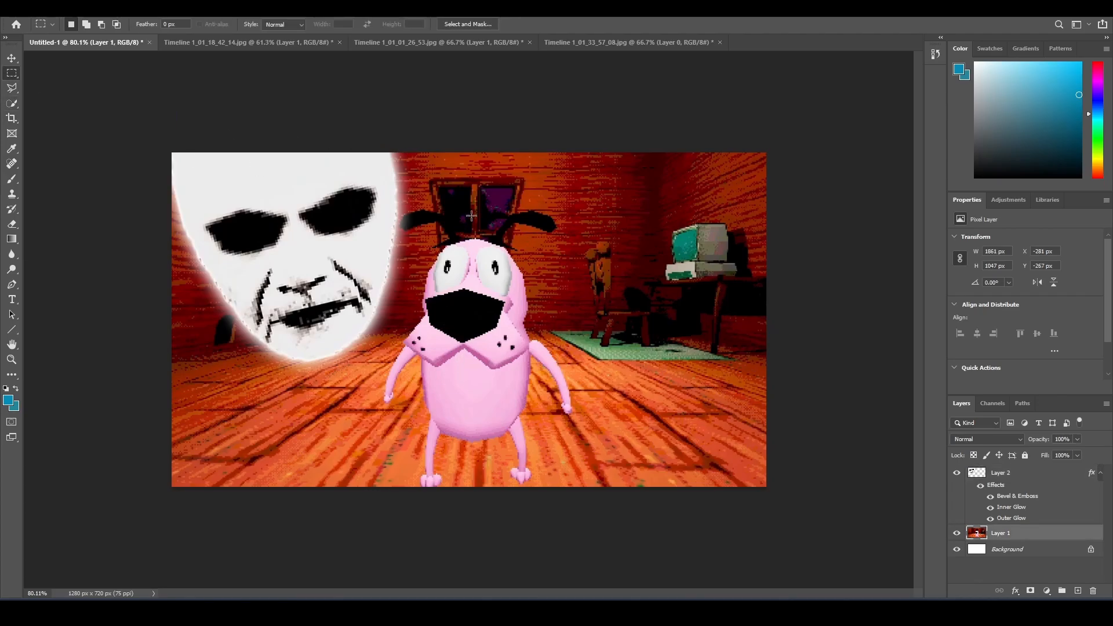
click(12, 87)
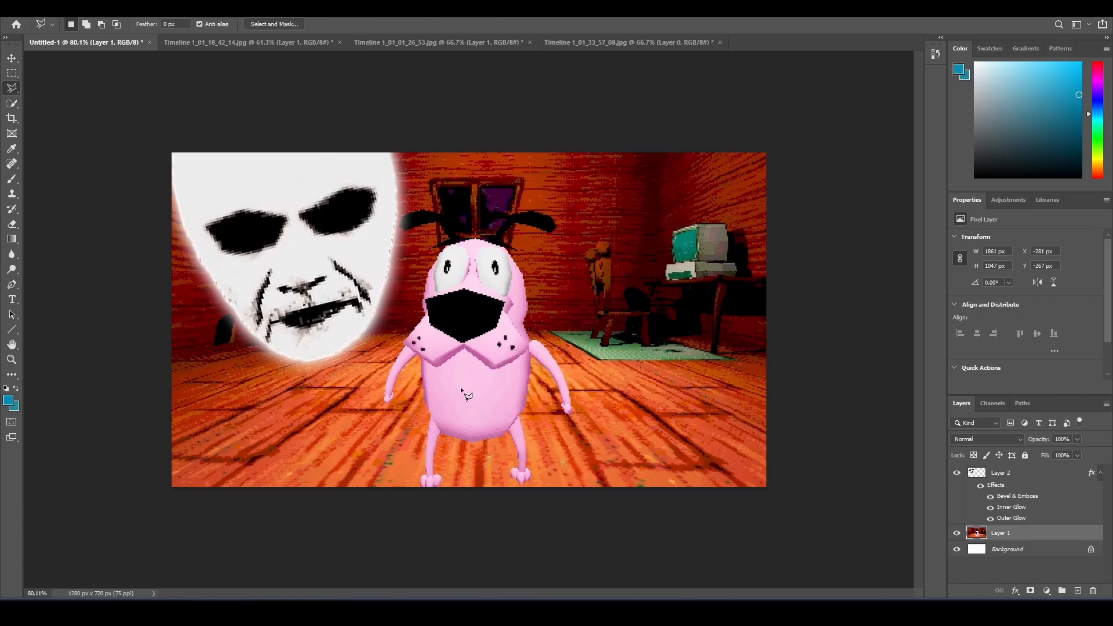
click(16, 91)
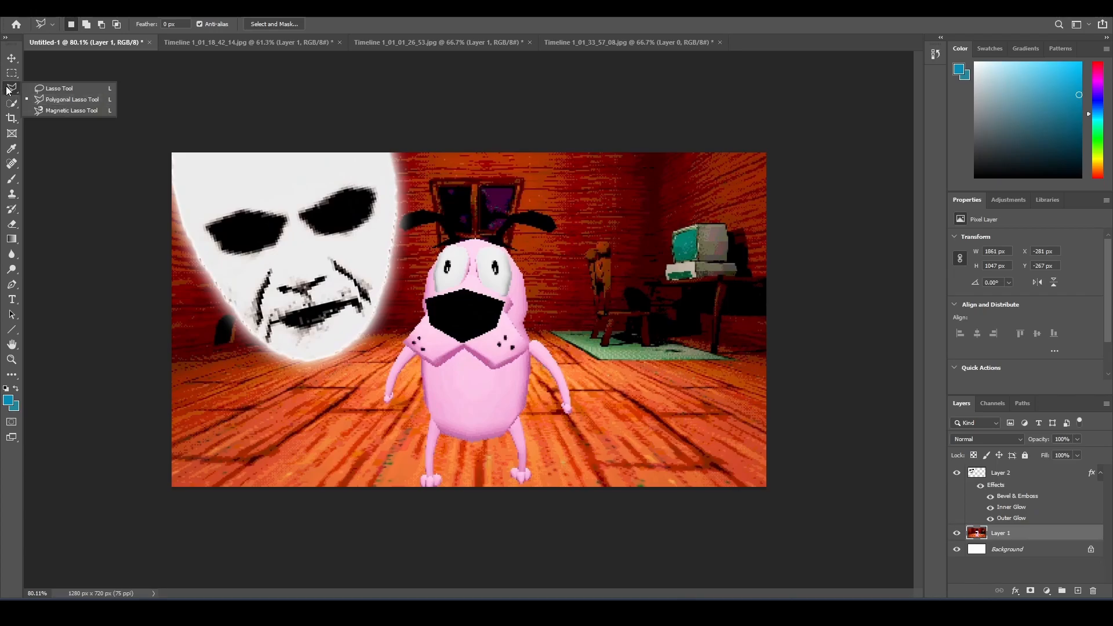
click(8, 91)
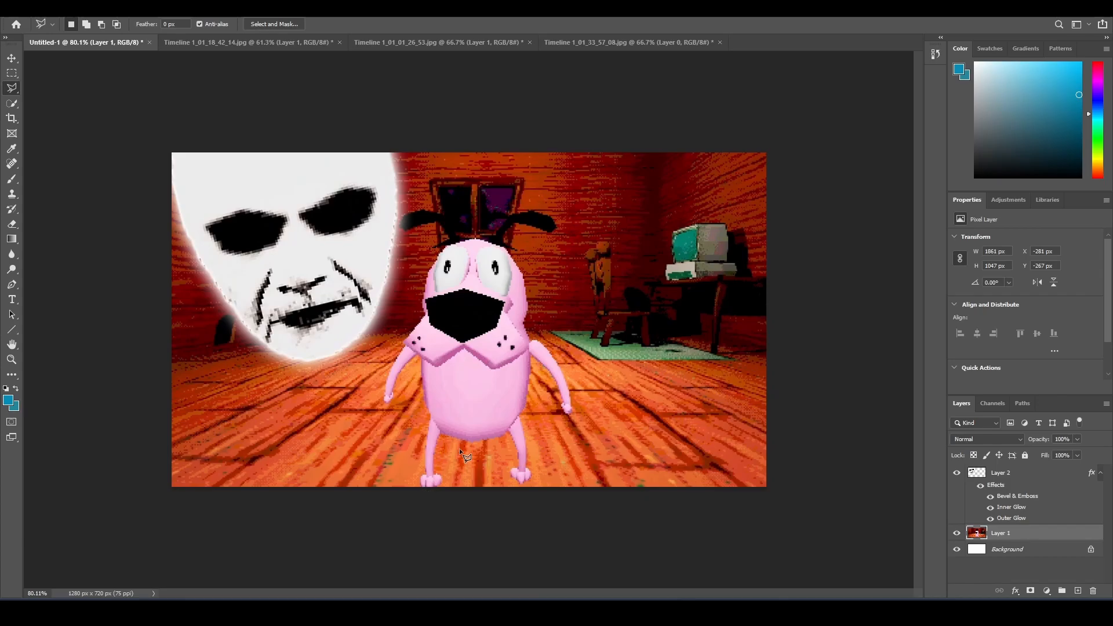
click(11, 359)
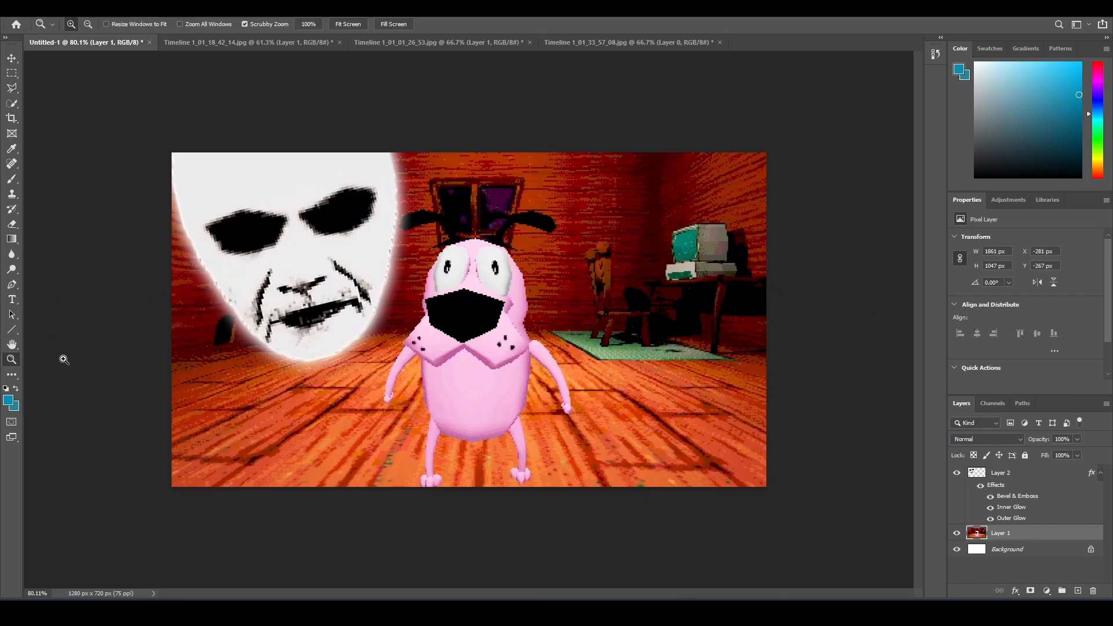
drag(520, 248, 537, 252)
mouse_move(520, 302)
mouse_down()
mouse_move(528, 308)
mouse_move(501, 308)
mouse_up()
scroll(504, 319, down, 5)
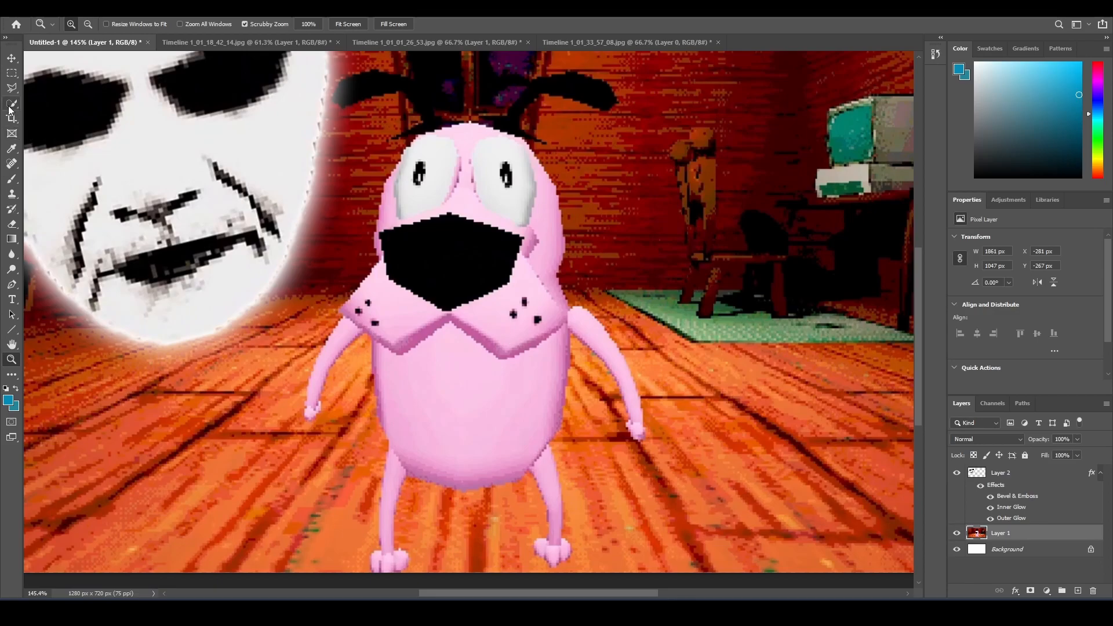
click(11, 91)
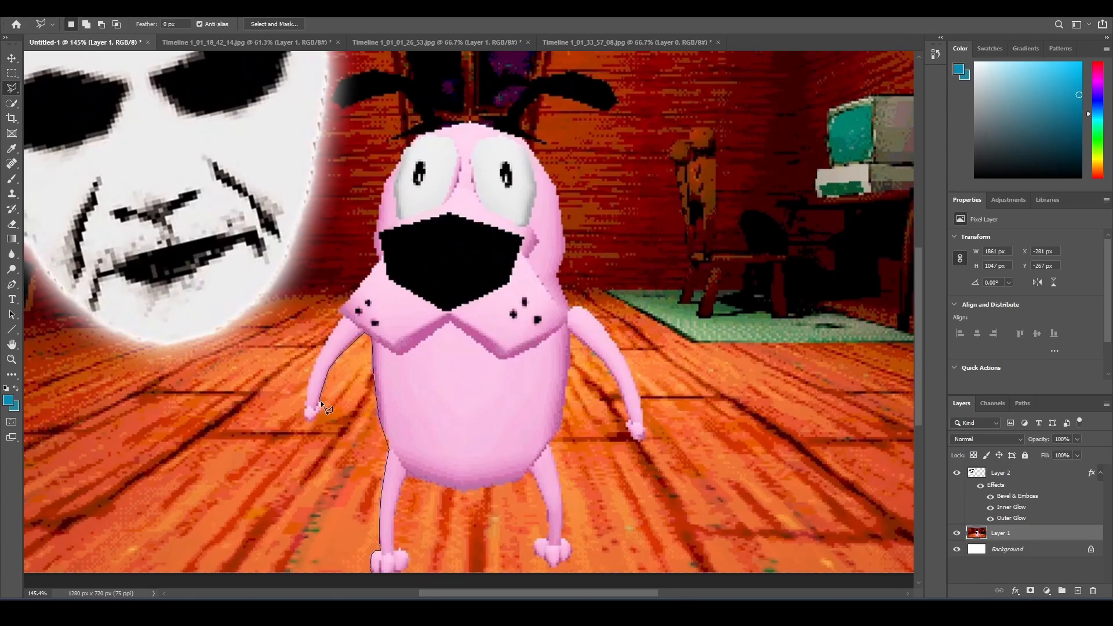
click(311, 418)
click(305, 419)
click(309, 383)
click(317, 363)
click(328, 339)
click(344, 317)
click(339, 310)
click(380, 261)
click(375, 244)
click(378, 213)
click(387, 181)
click(397, 161)
click(418, 135)
click(389, 140)
click(422, 122)
click(400, 92)
click(341, 107)
click(332, 99)
click(380, 70)
click(425, 81)
click(434, 119)
click(470, 122)
click(506, 116)
click(523, 88)
click(567, 74)
click(609, 84)
click(619, 105)
click(610, 110)
click(522, 139)
click(556, 187)
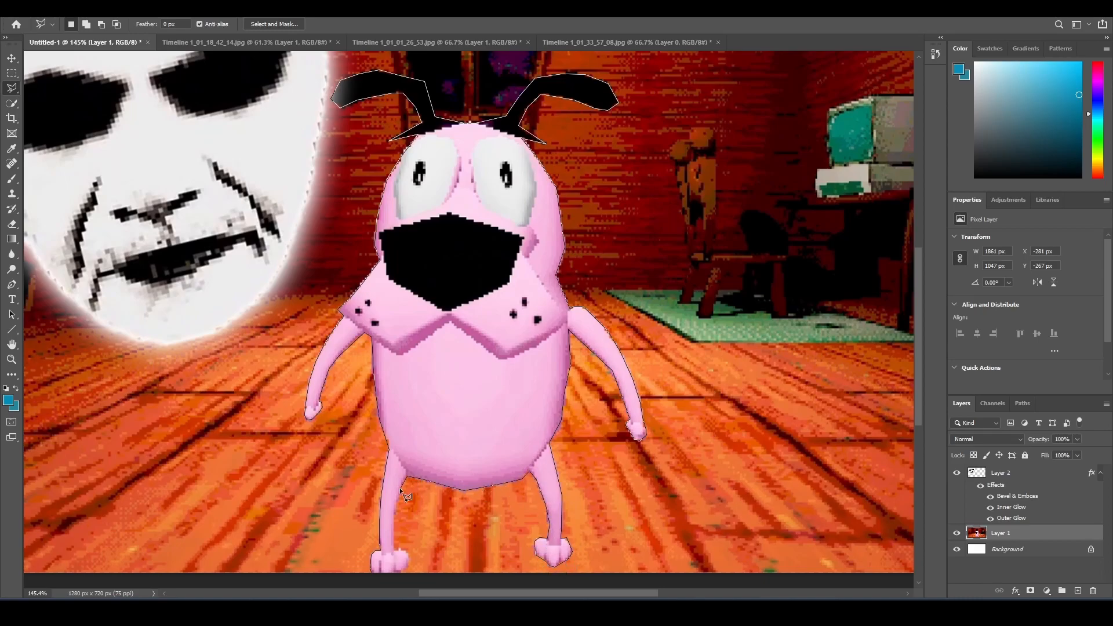
click(397, 551)
click(409, 562)
click(402, 574)
click(379, 575)
right_click(514, 222)
click(543, 283)
click(645, 177)
right_click(977, 534)
right_click(527, 233)
click(591, 311)
key(ctrl+z)
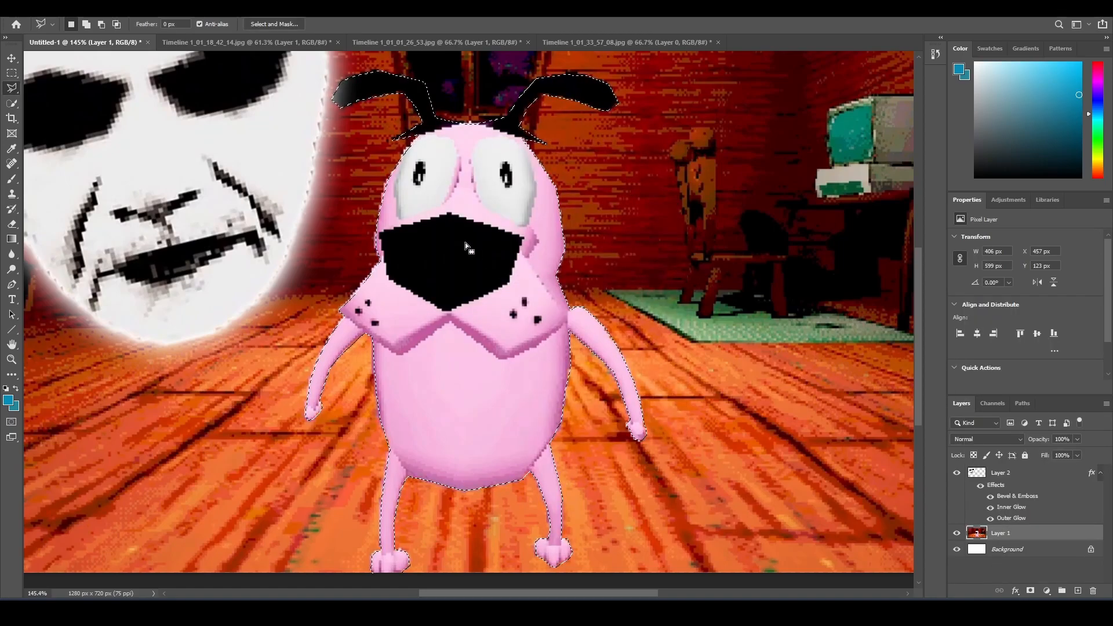
Copy the selected Courage character to a new layer and check the cutout by toggling Layer 1's visibility
right_click(465, 242)
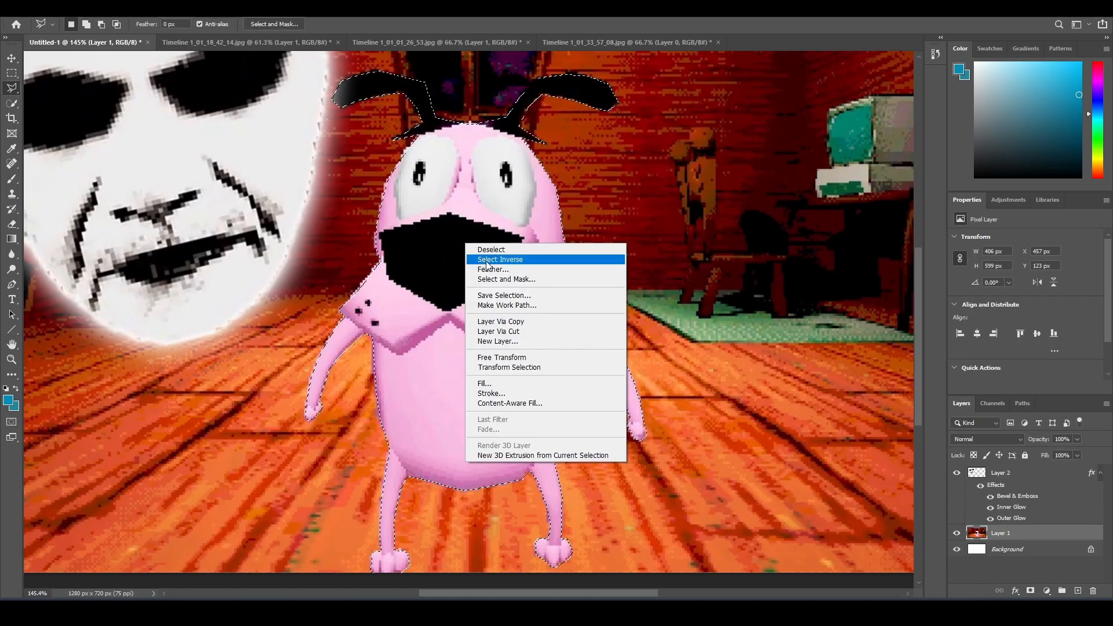
click(527, 322)
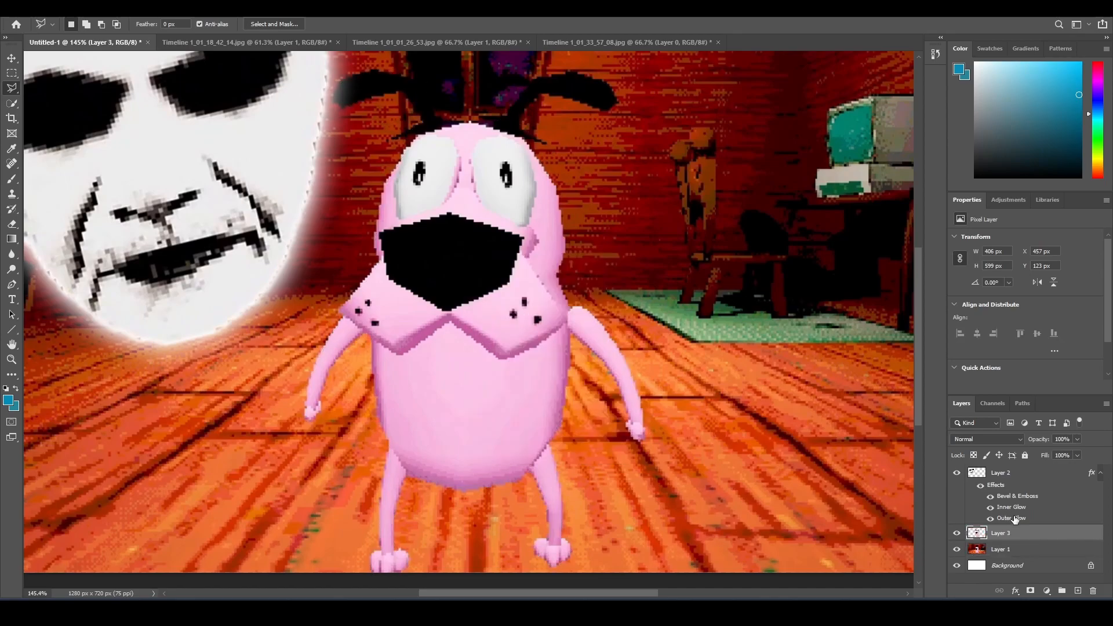
click(957, 550)
click(957, 550)
Add an Outer Glow effect to the Courage cutout on Layer 3 and open the glow's settings
double_click(1030, 533)
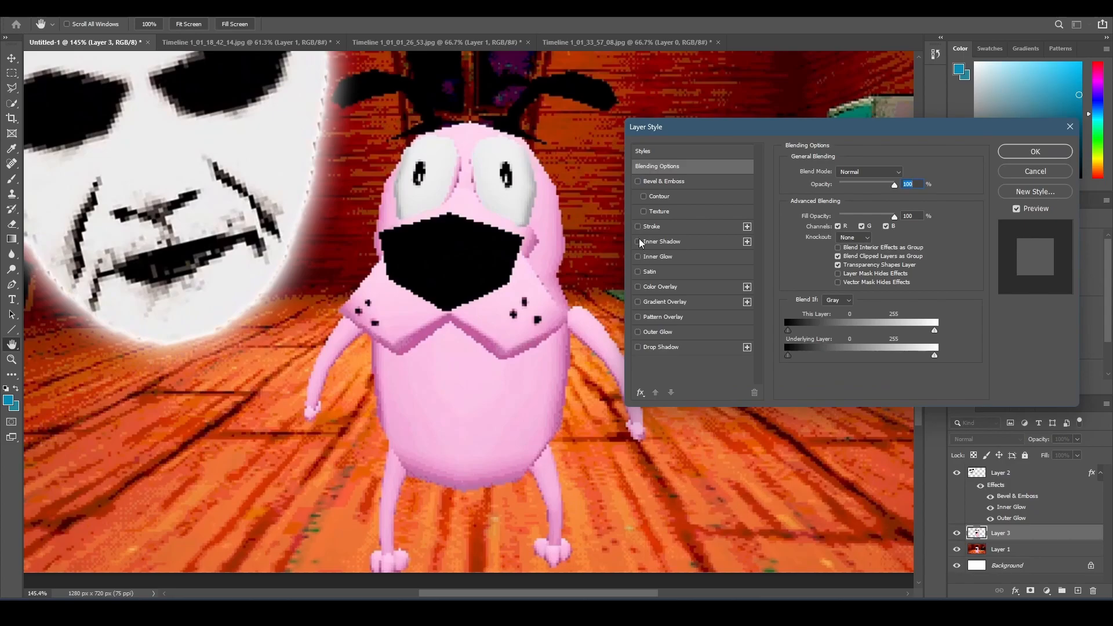
click(638, 333)
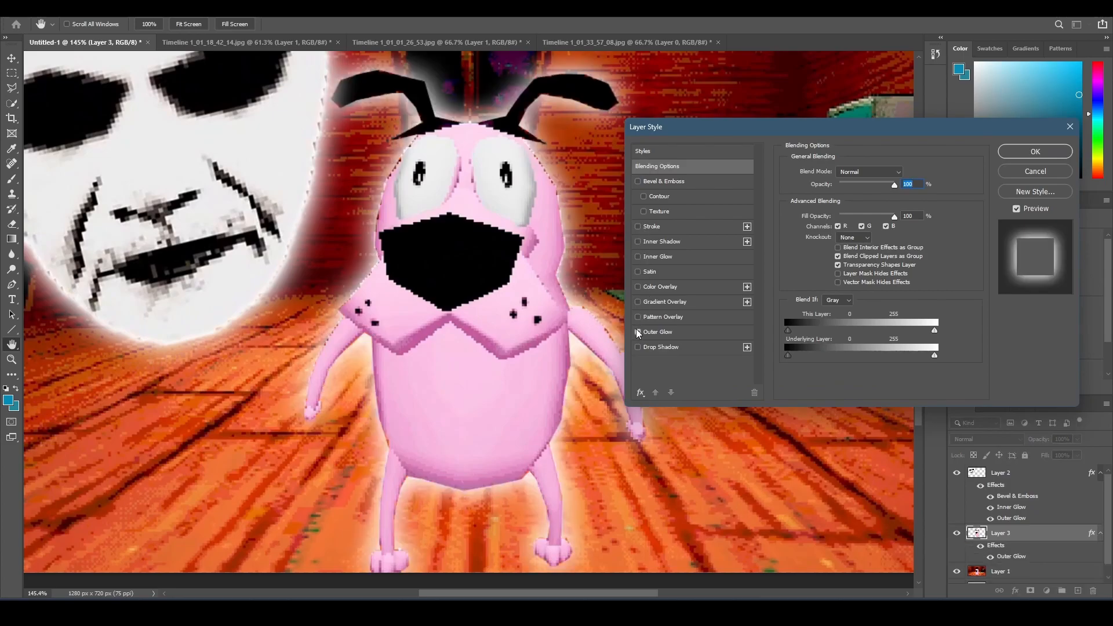
click(853, 177)
click(897, 174)
click(673, 334)
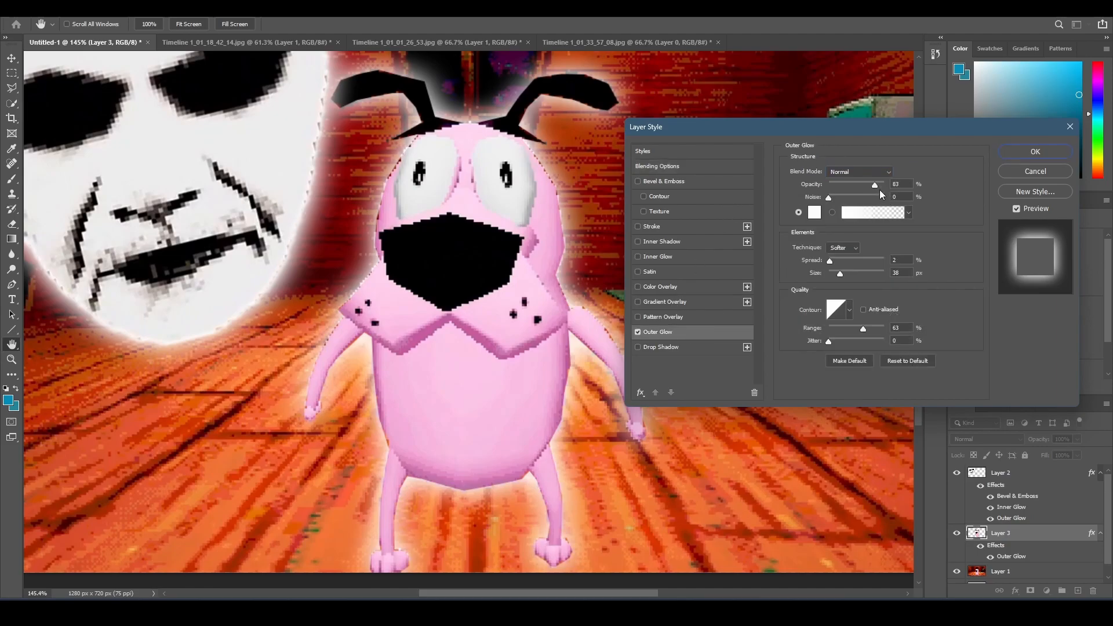
Set the outer glow colour to pink fdc1e4 sampled from Courage's muzzle, raise its opacity to 100%, and adjust the spread
click(815, 213)
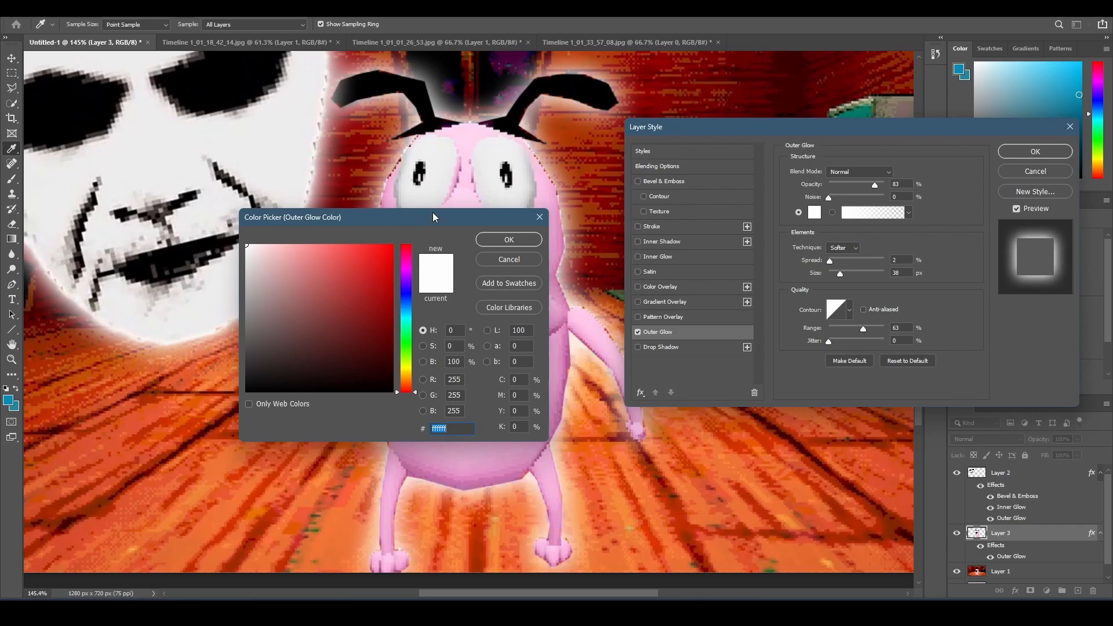
drag(435, 217, 223, 308)
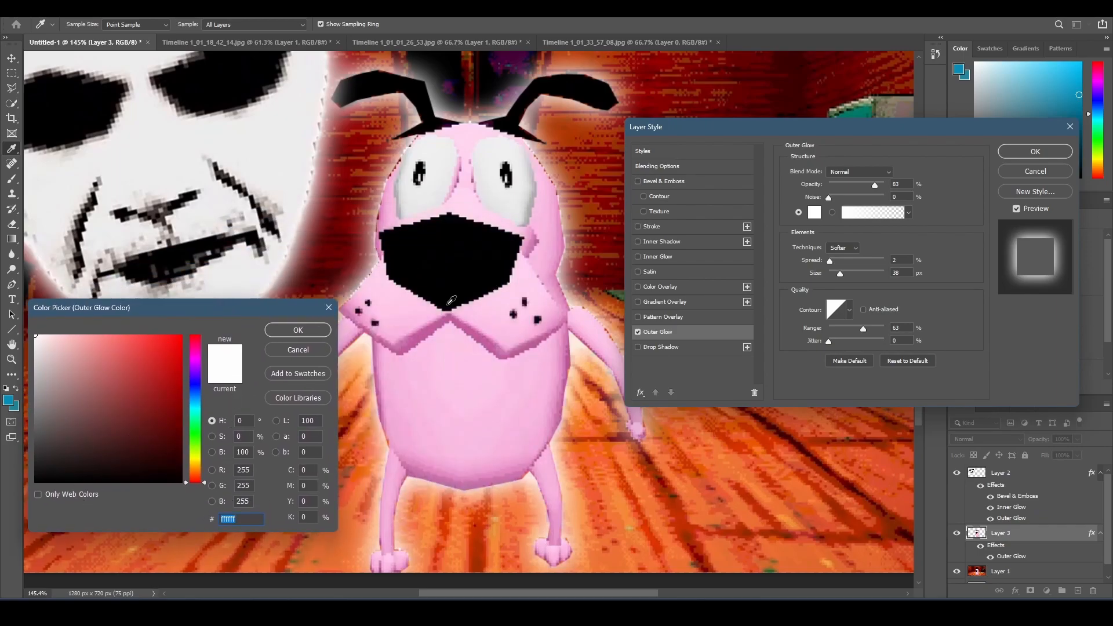
click(419, 318)
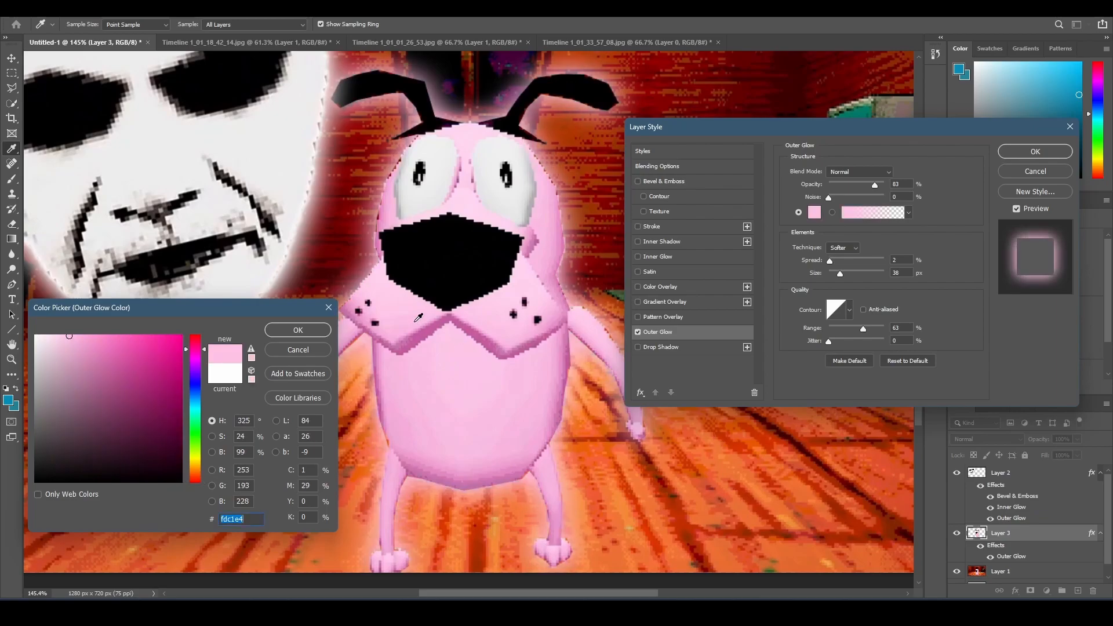
click(305, 332)
drag(876, 185, 917, 186)
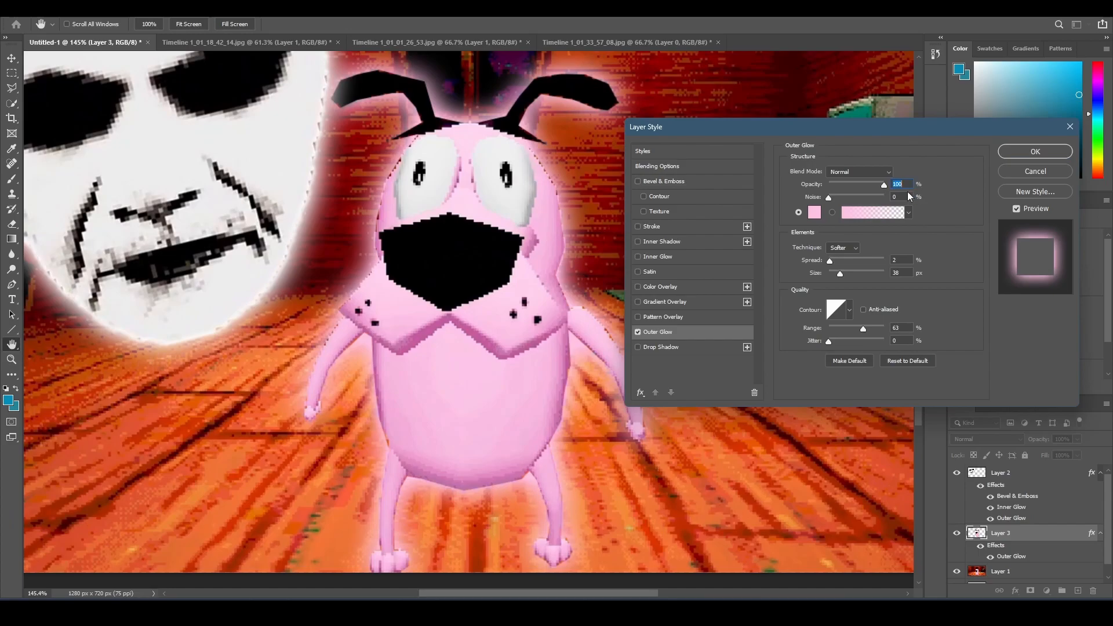
drag(831, 265, 838, 268)
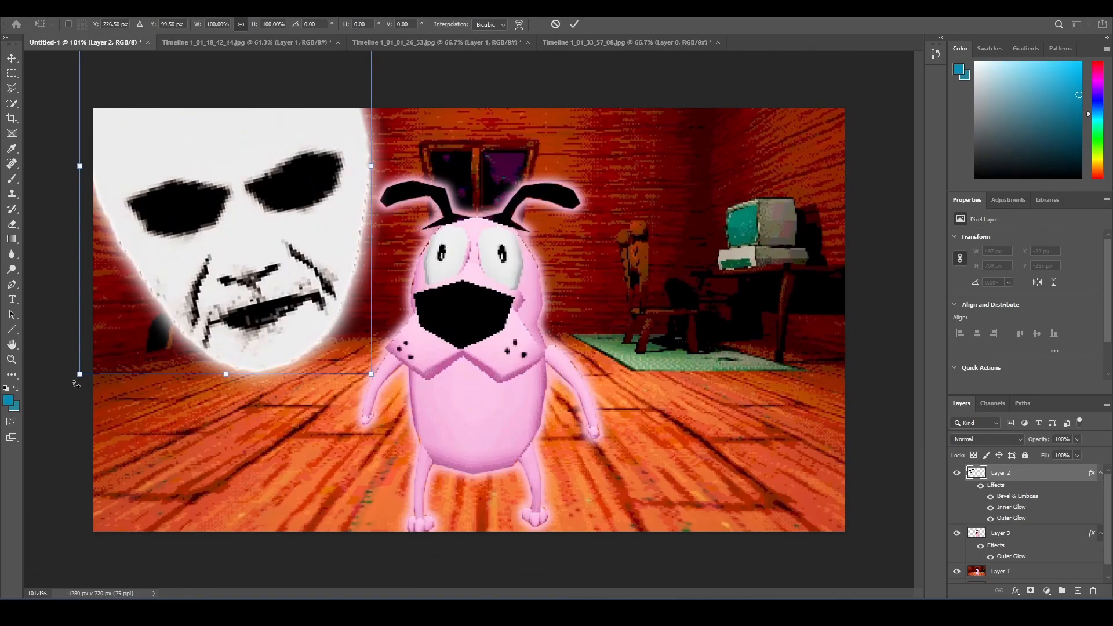
Rotate the white face on Layer 2 by about -3.4° and move it slightly up and left into the canvas corner
drag(80, 382, 70, 408)
drag(222, 309, 215, 292)
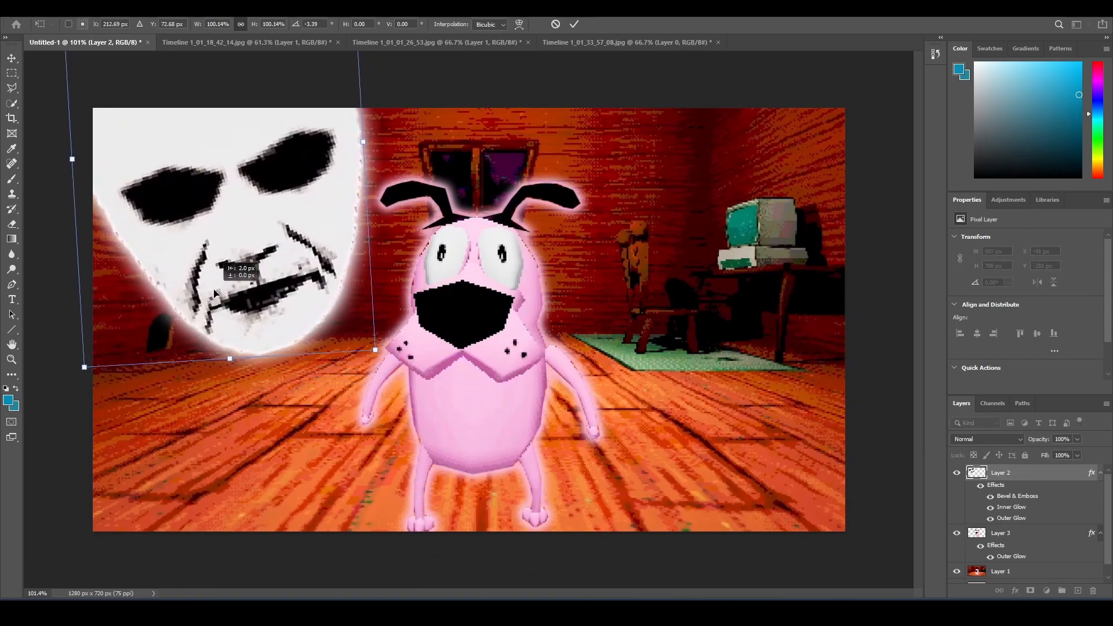
click(12, 73)
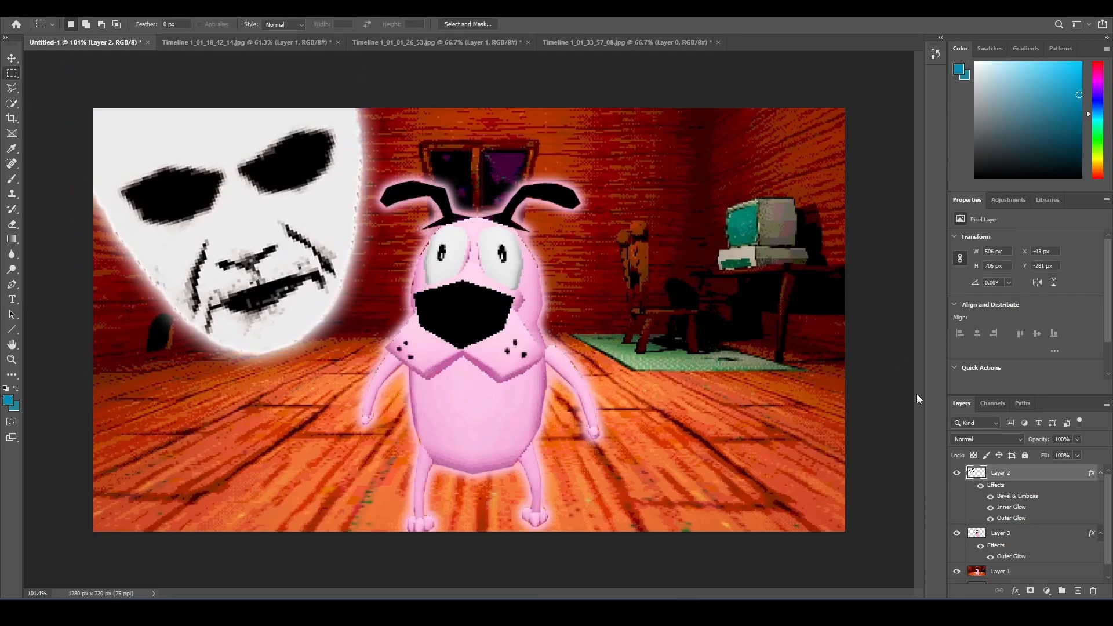
Add a Levels adjustment above Layer 1, moving the black input point up and the white input point down for more contrast
scroll(1044, 559, down, 1)
click(1057, 566)
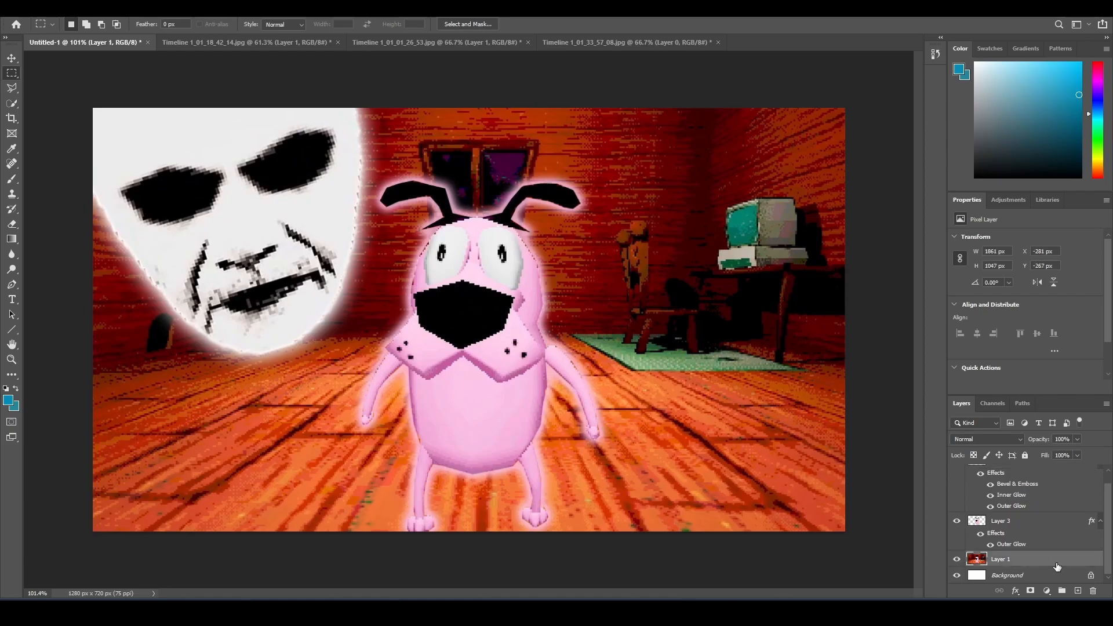
click(1048, 590)
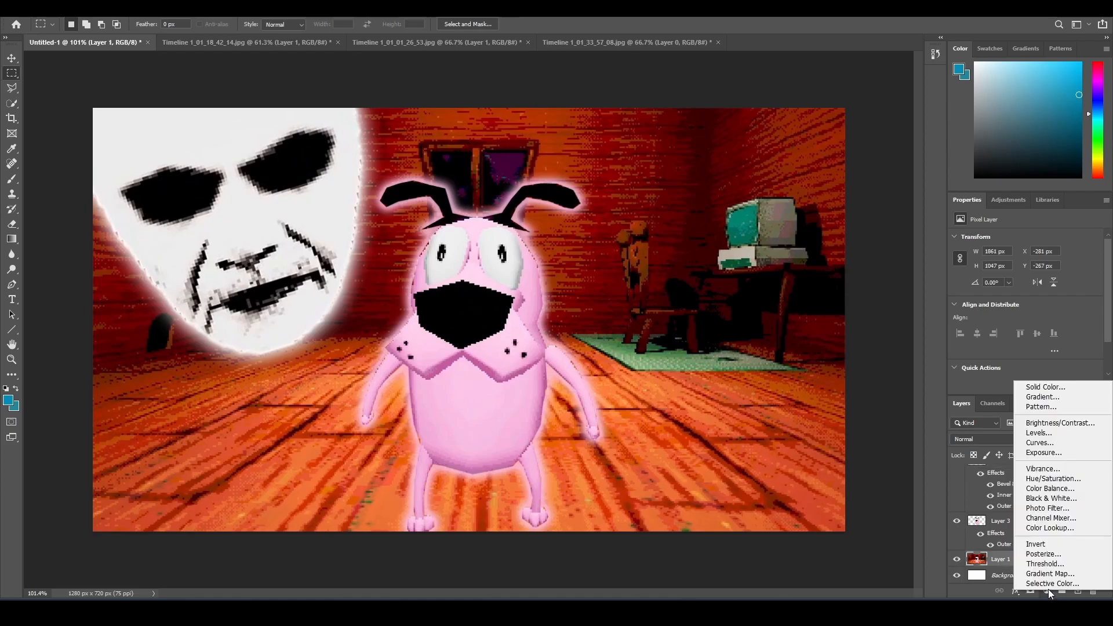
click(1072, 433)
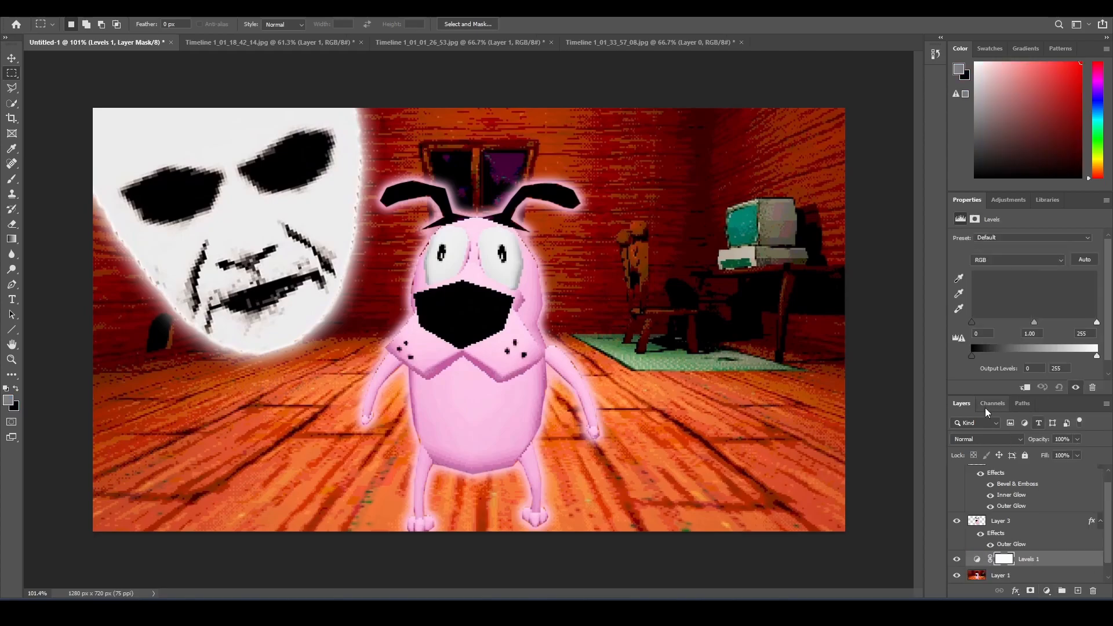
drag(972, 322, 983, 323)
drag(1097, 322, 1081, 321)
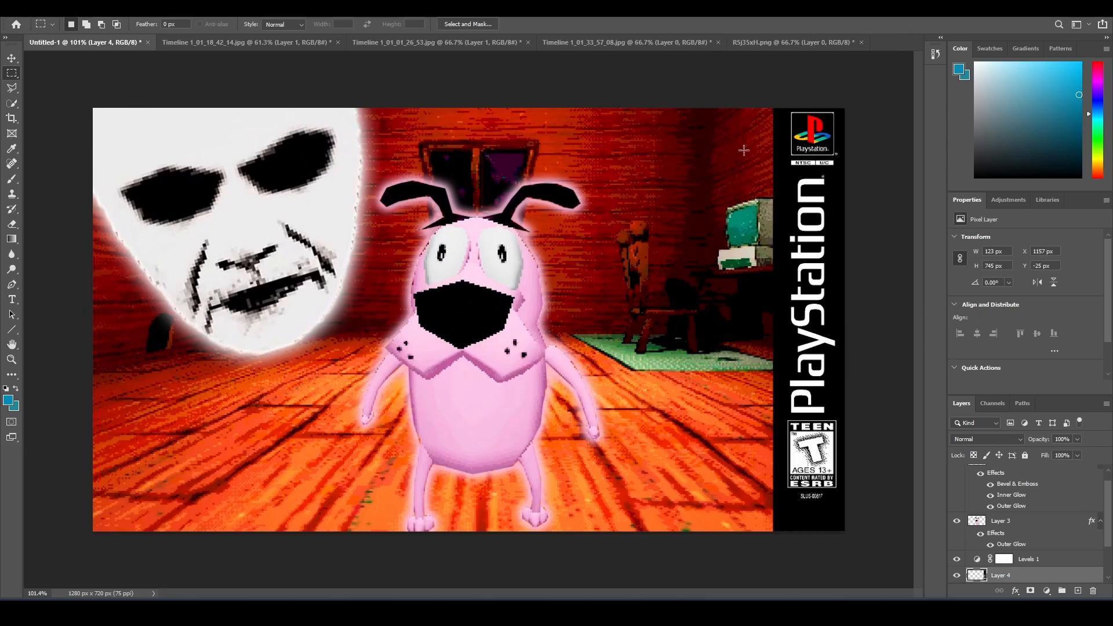
Check the composition at thumbnail size and start saving the document
click(11, 359)
drag(506, 275, 530, 311)
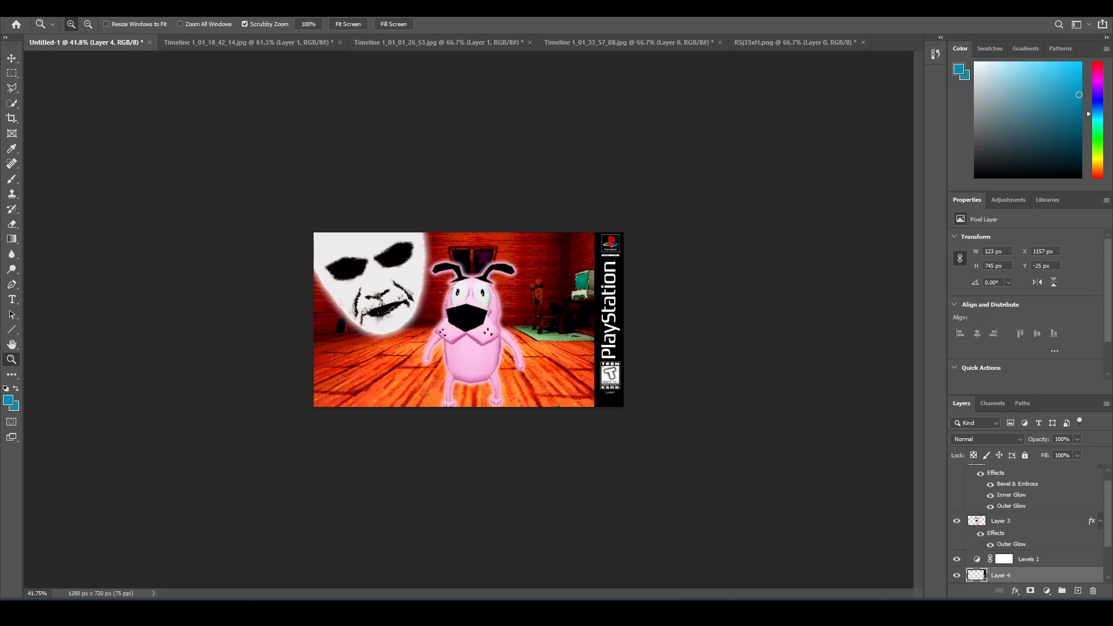
click(26, 9)
click(42, 146)
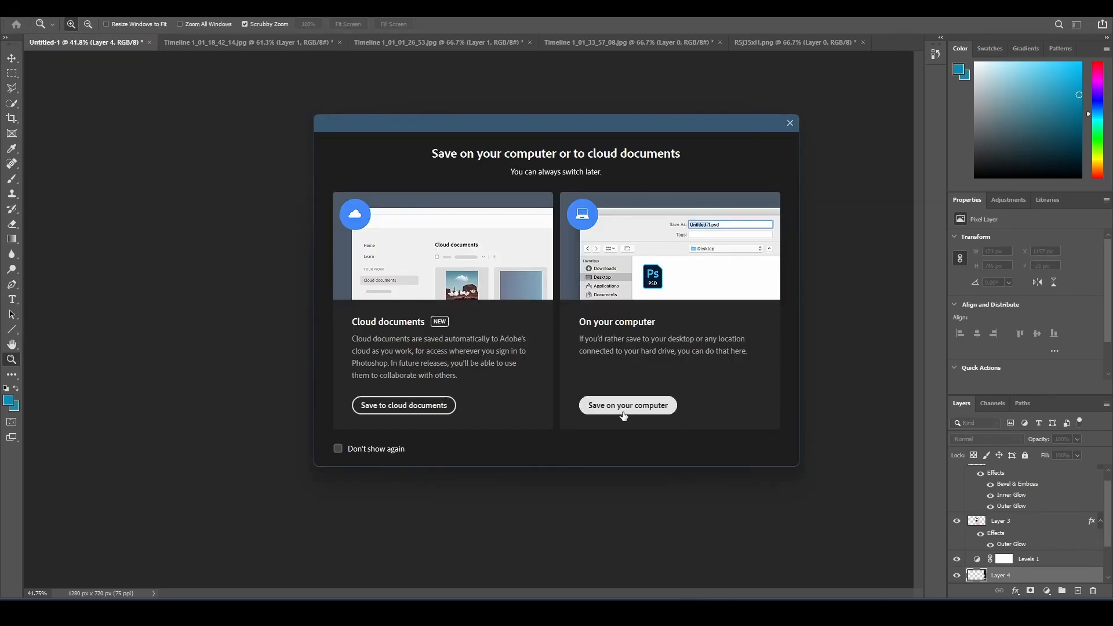